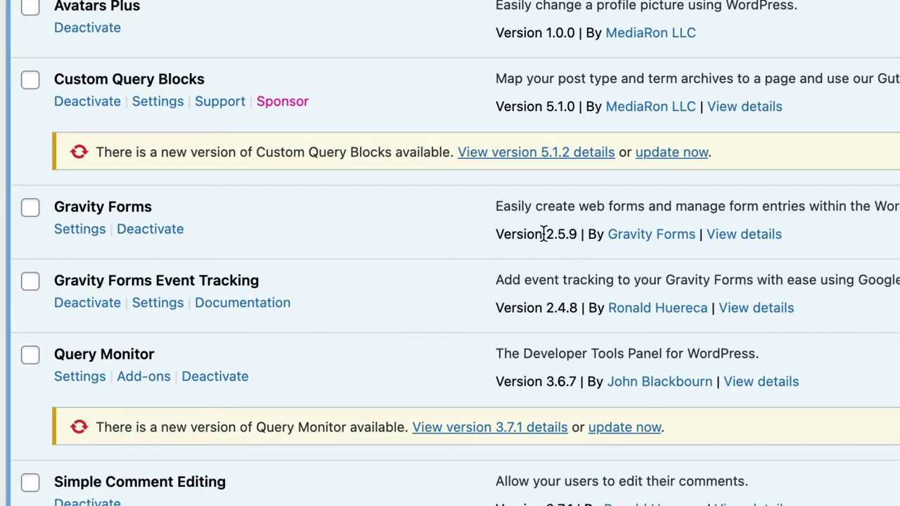
Highlight the Gravity Forms 2.5.9 and Event Tracking 2.4.8 version numbers.
left_click_drag(548, 235, 583, 235)
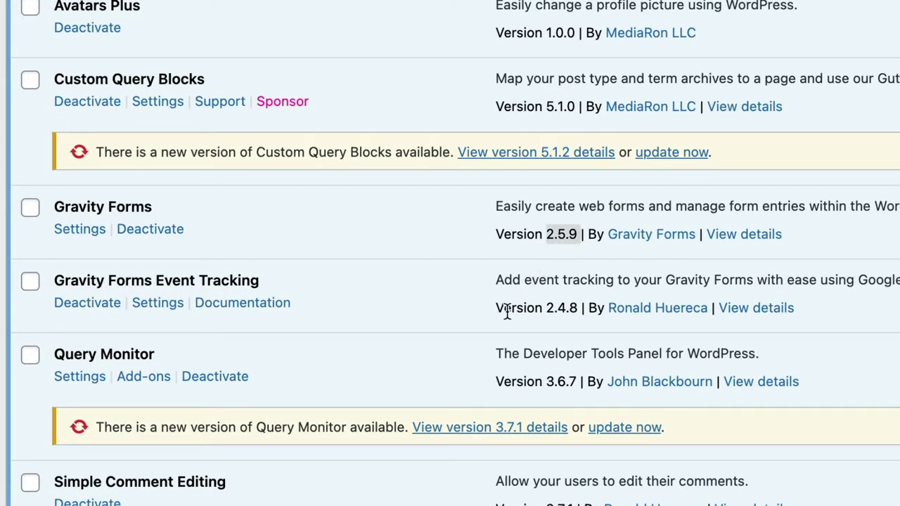
left_click(337, 320)
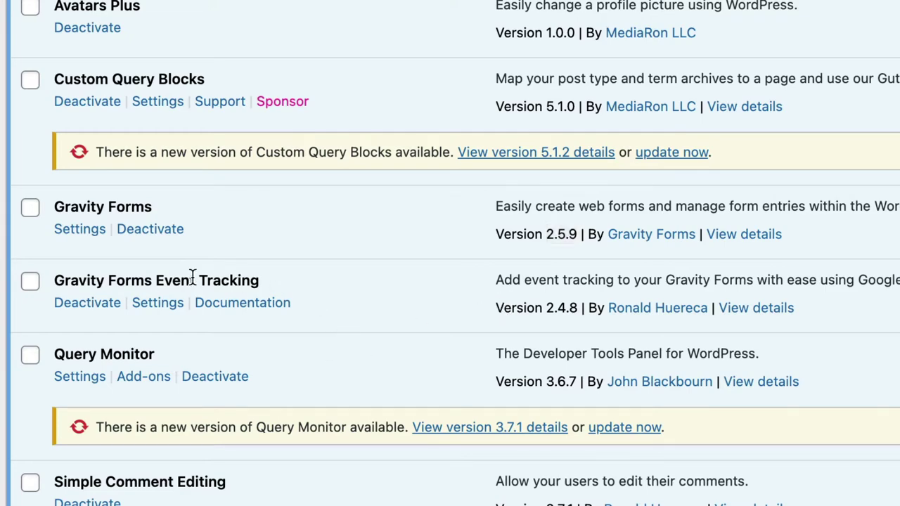
left_click_drag(549, 308, 578, 307)
left_click(568, 310)
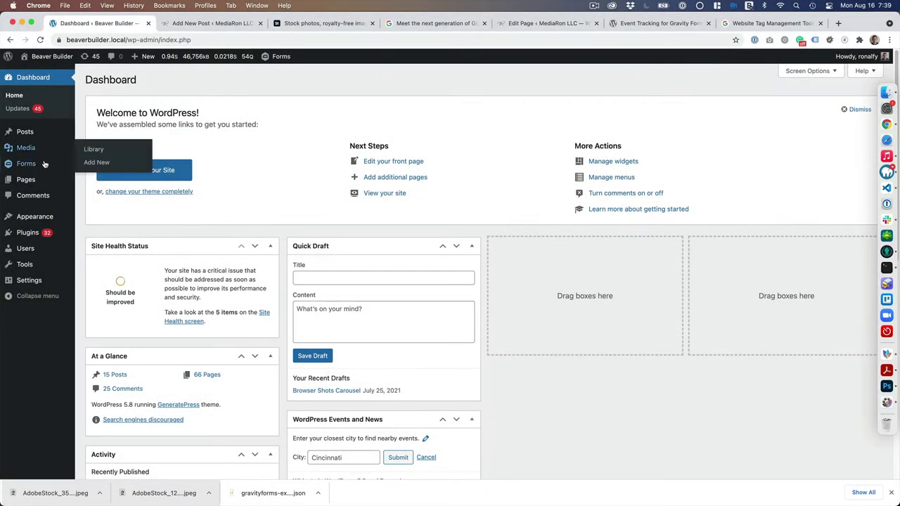
Go to Forms > Settings > Event Tracking in the admin sidebar.
mouse_move(35, 163)
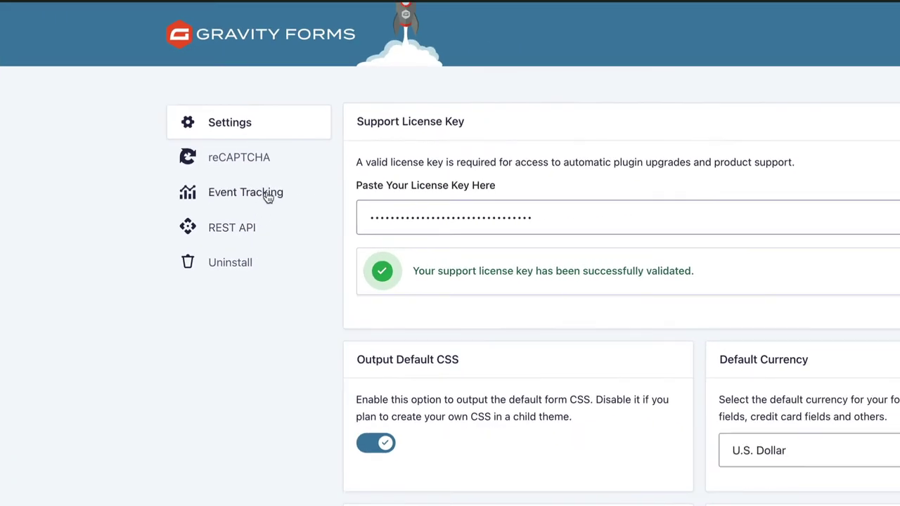
left_click(242, 196)
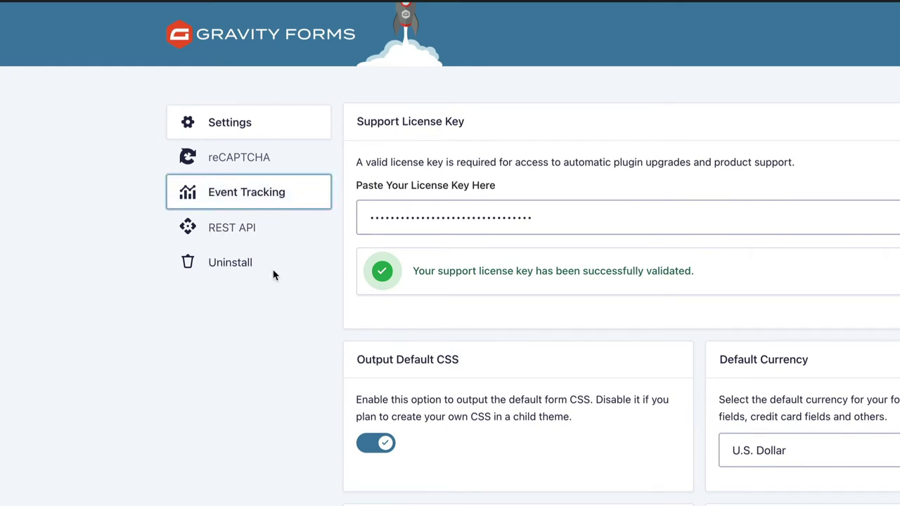
scroll(288, 291, "down", 2)
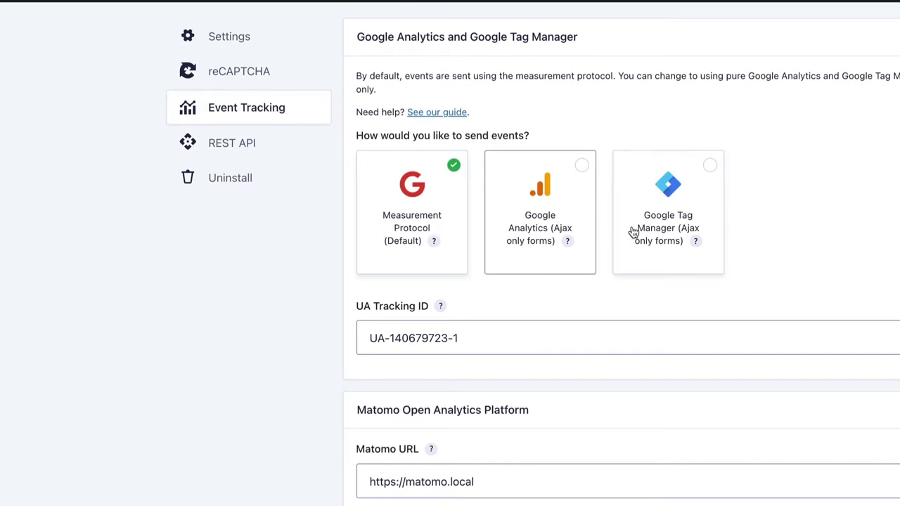
Choose Google Tag Manager as the event-sending method and save.
left_click(678, 201)
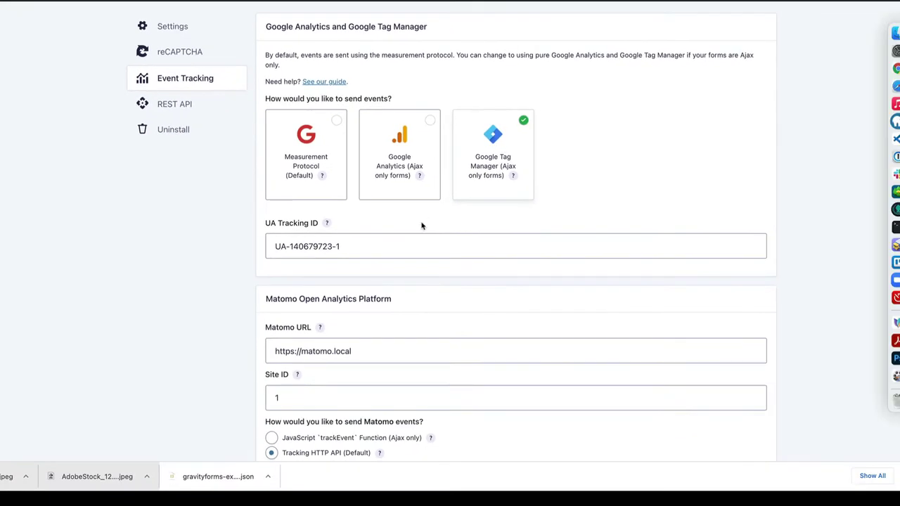
scroll(380, 268, "down", 1)
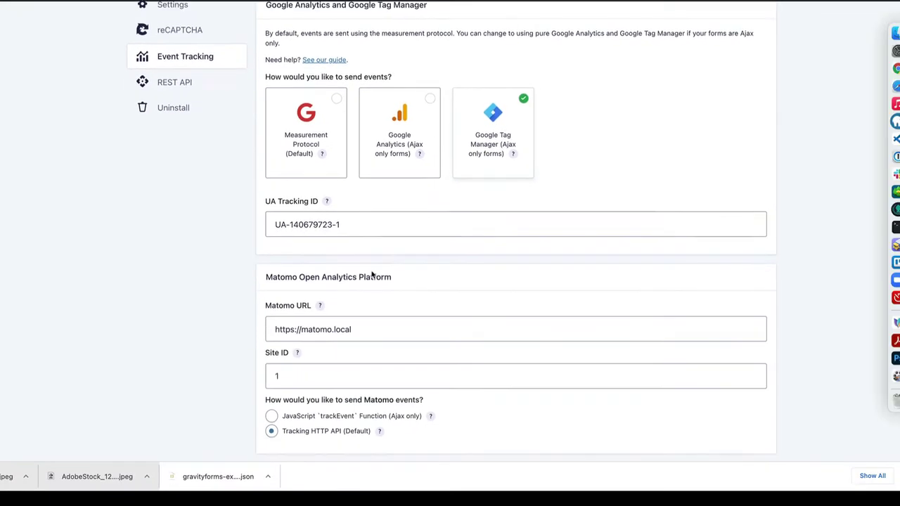
scroll(373, 274, "down", 5)
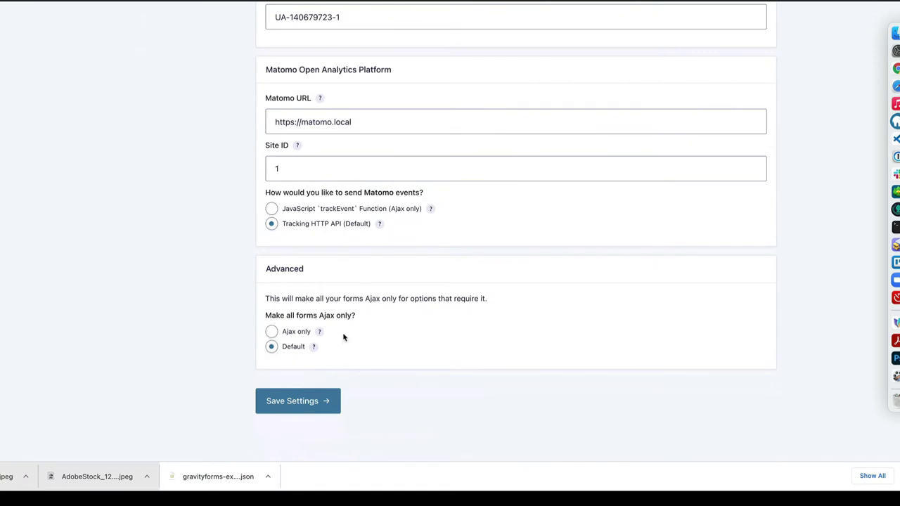
left_click(320, 399)
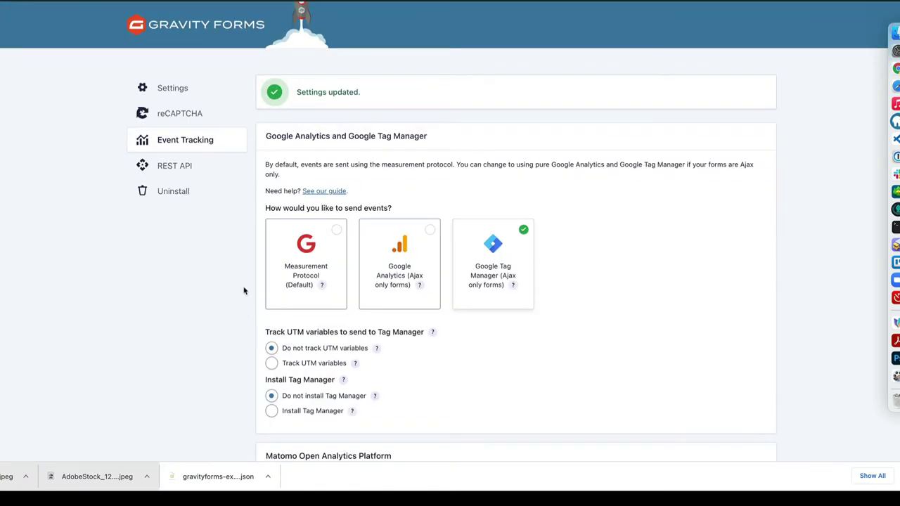
Turn on Track UTM variables and Install Tag Manager.
scroll(267, 267, "down", 5)
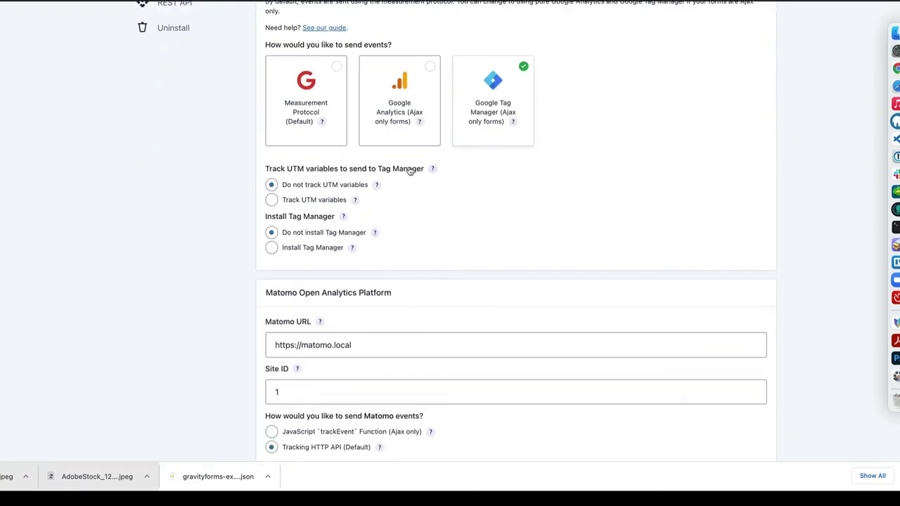
left_click(306, 200)
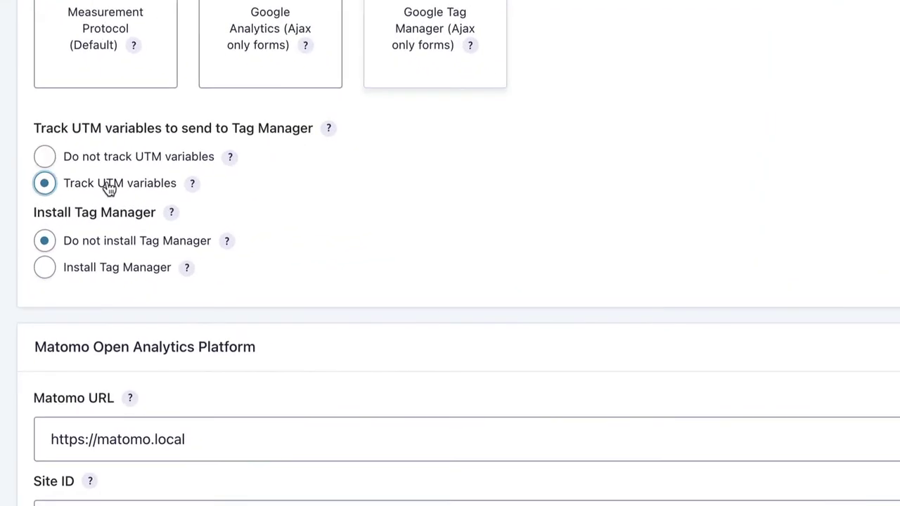
left_click(120, 267)
Paste the Tag Manager container ID and save the settings.
scroll(28, 352, "down", 5)
scroll(7, 393, "down", 2)
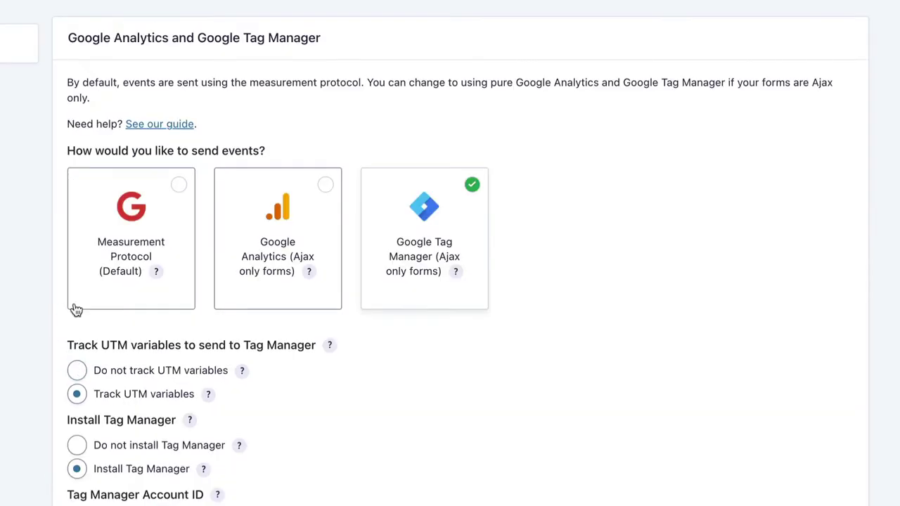
scroll(85, 302, "down", 5)
scroll(92, 290, "down", 1)
left_click(136, 137)
key("ctrl+v")
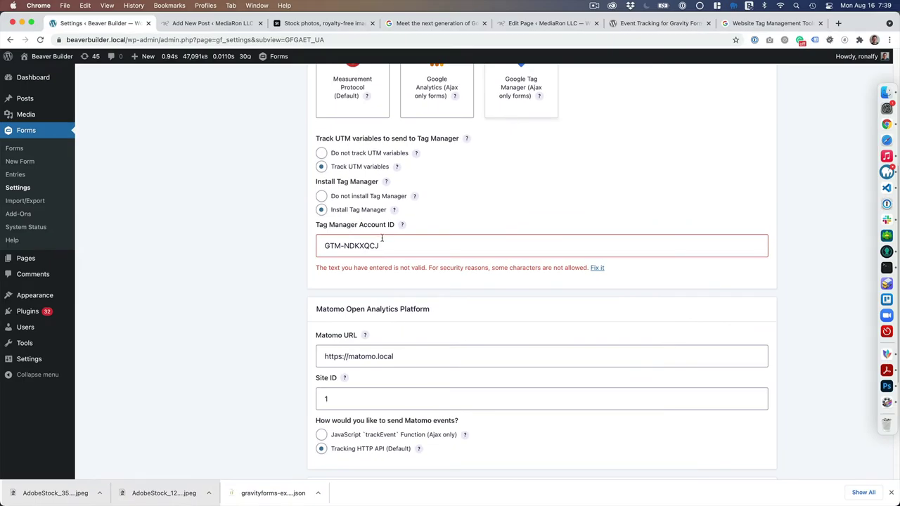
scroll(372, 325, "down", 5)
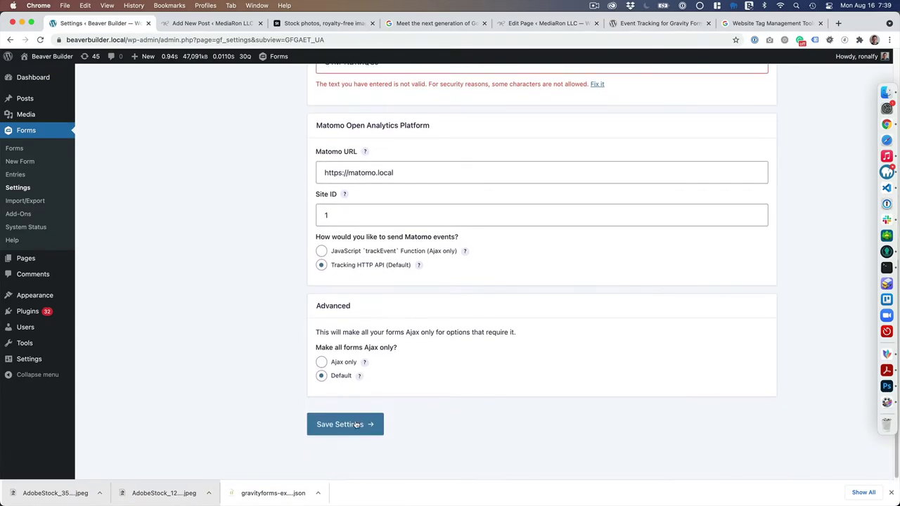
left_click(357, 425)
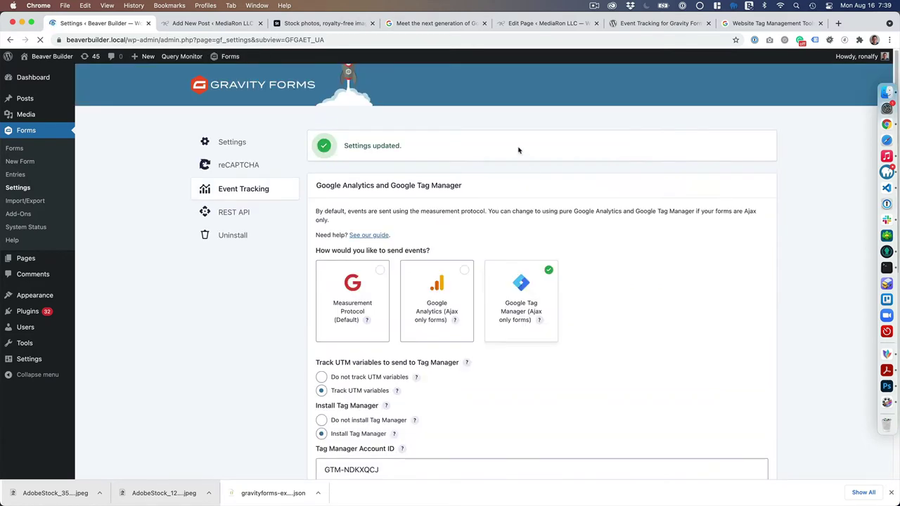
Open the mediaron.com container in Google Tag Manager and return to its workspace overview.
left_click(767, 24)
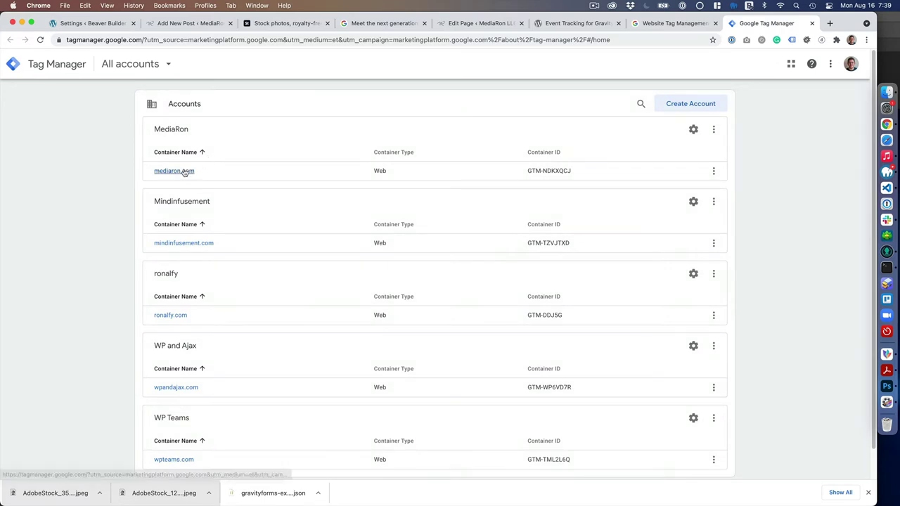
left_click(184, 173)
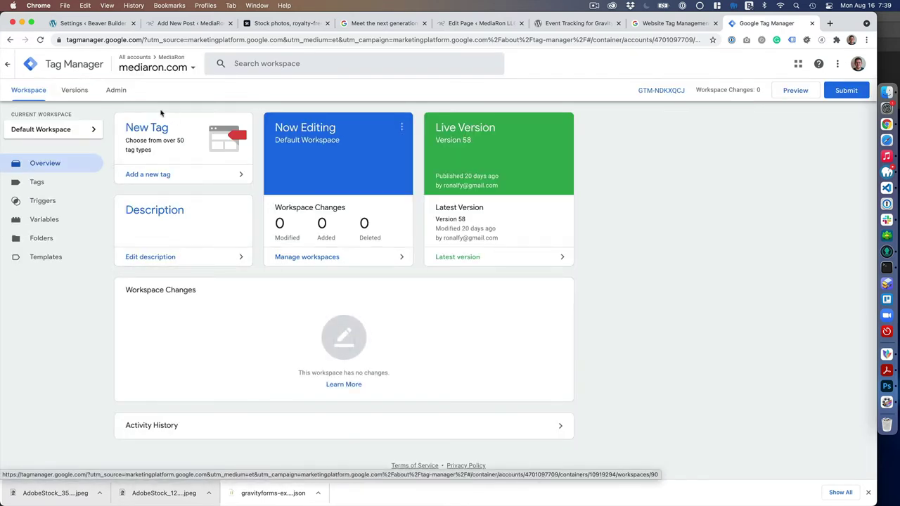
left_click(117, 91)
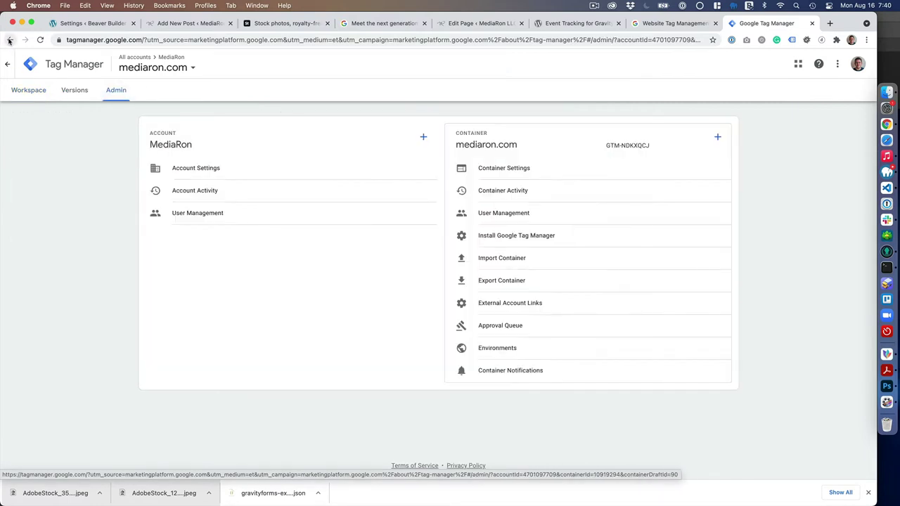
left_click(10, 39)
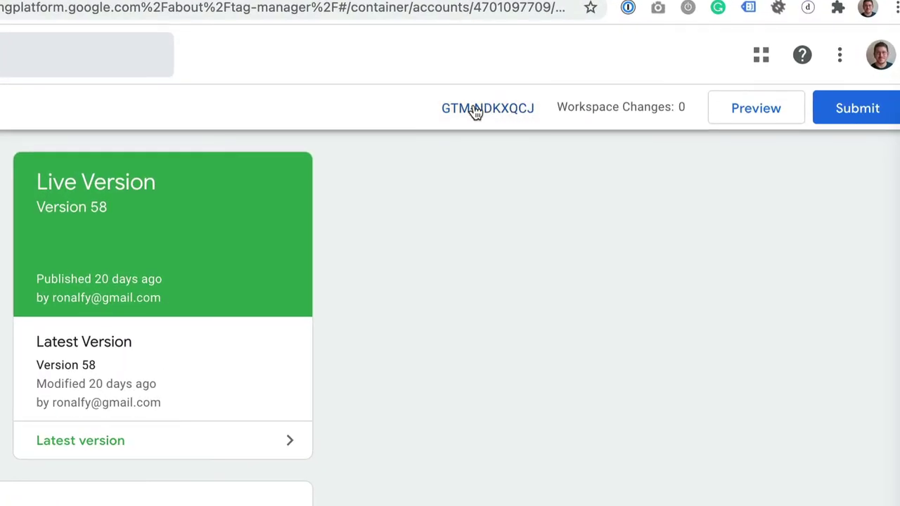
Review the container's head and body installation snippets, then close the install code window.
left_click(475, 111)
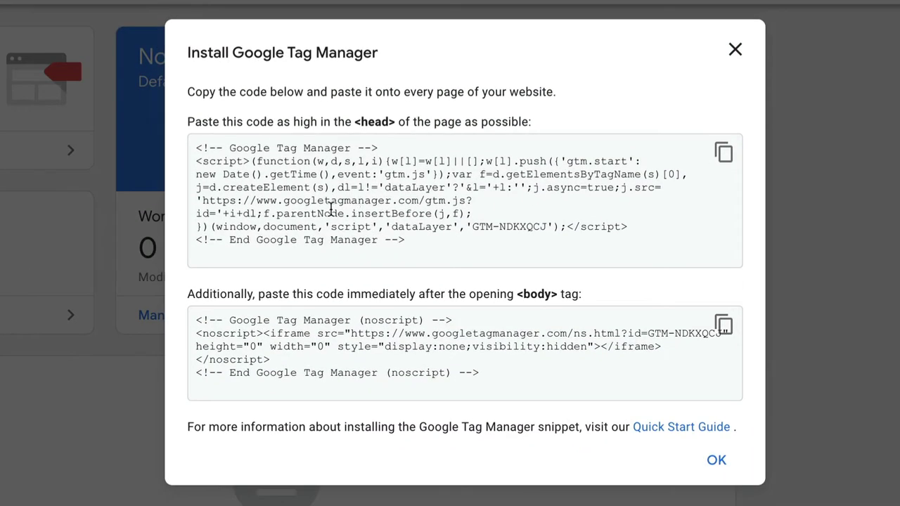
left_click_drag(197, 147, 559, 247)
left_click(525, 260)
left_click_drag(523, 388, 197, 293)
left_click(399, 359)
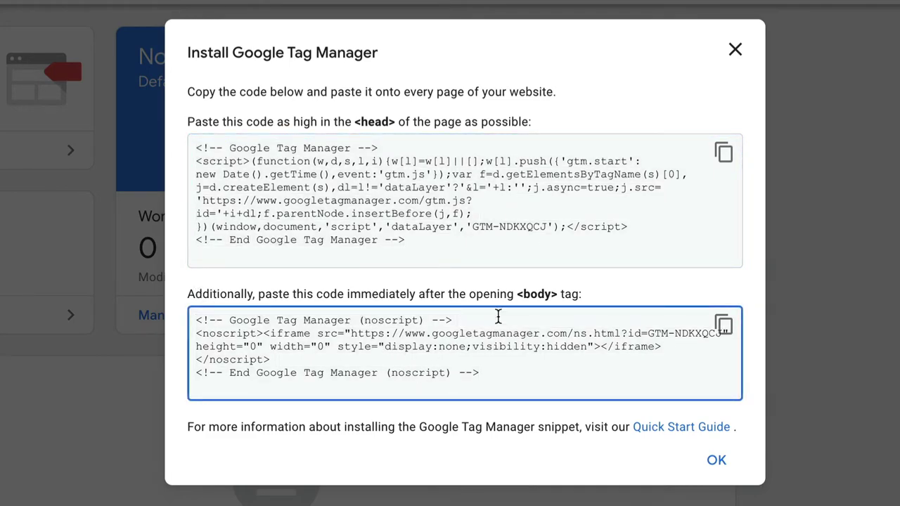
left_click(736, 51)
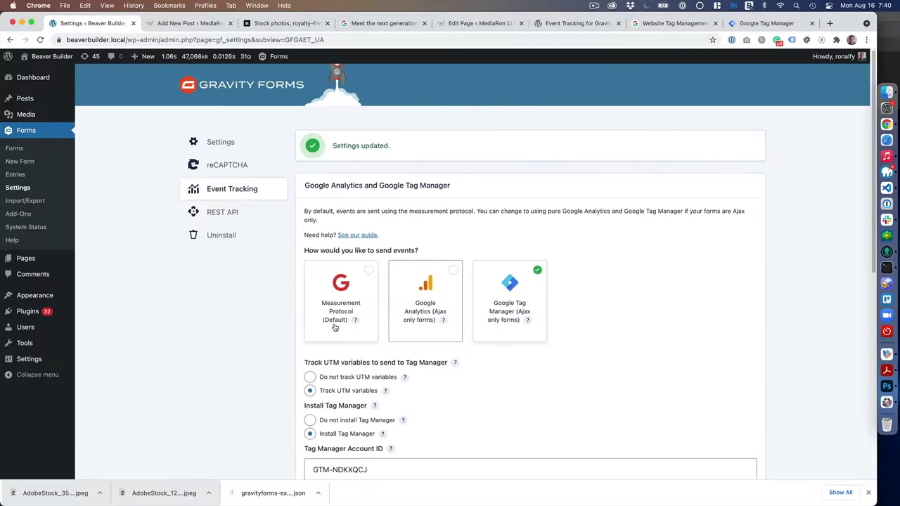
Set all forms to Ajax only and save the Event Tracking settings.
scroll(384, 403, "down", 2)
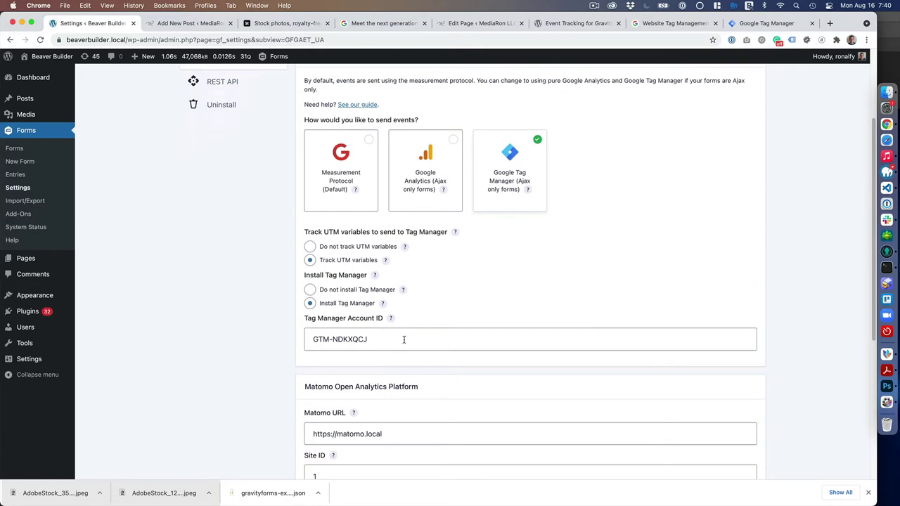
scroll(474, 260, "down", 8)
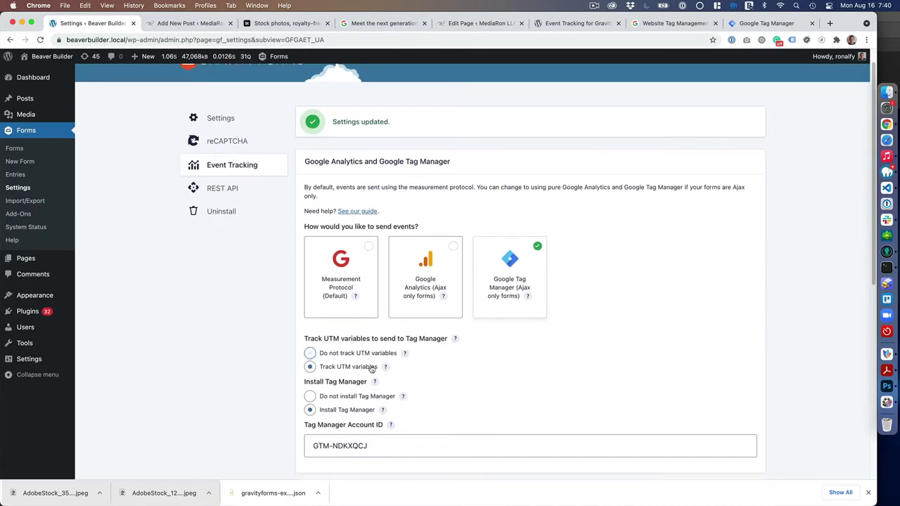
scroll(372, 370, "down", 1)
mouse_move(528, 276)
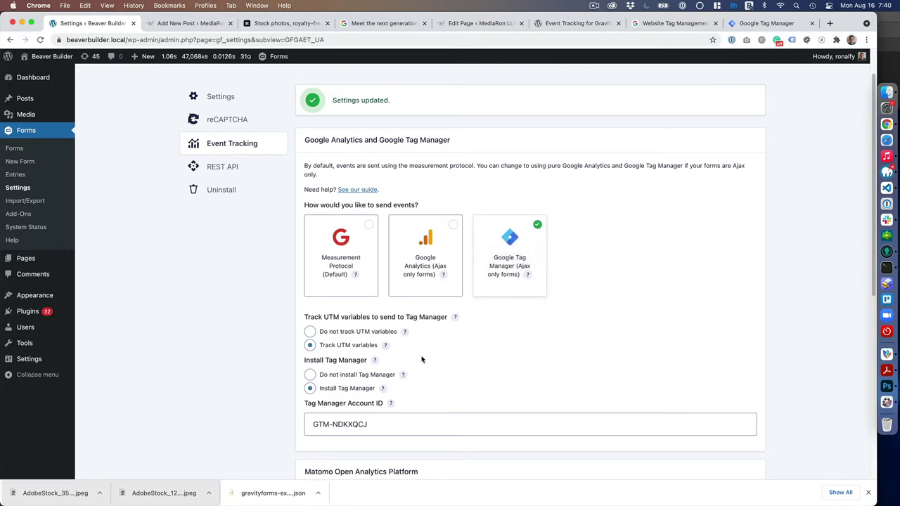
scroll(412, 364, "down", 5)
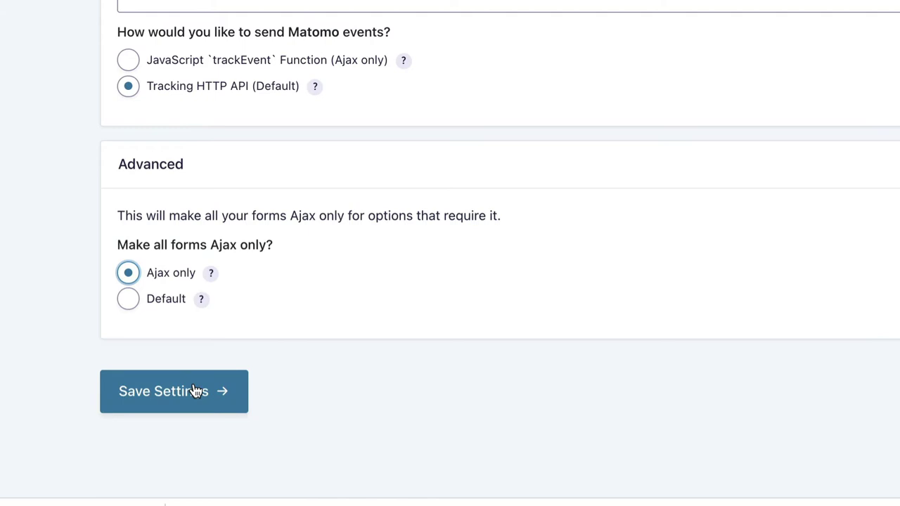
left_click(197, 391)
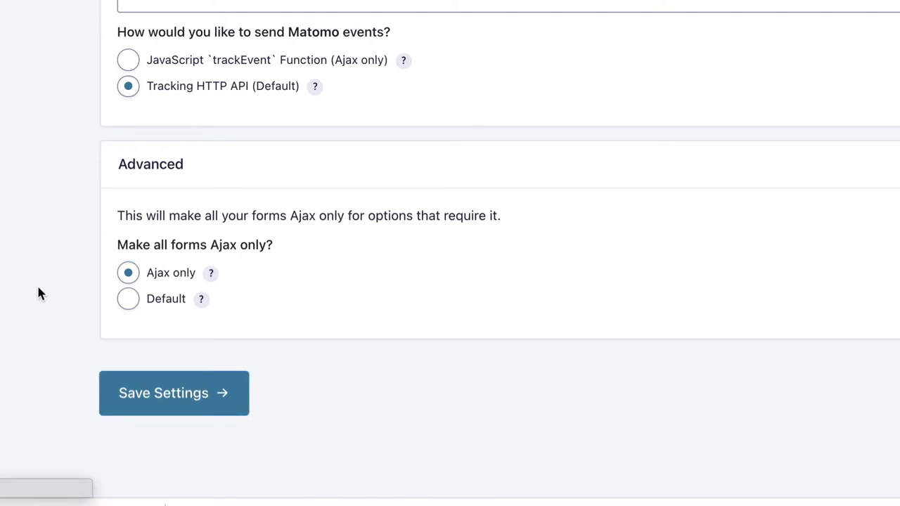
scroll(71, 151, "down", 5)
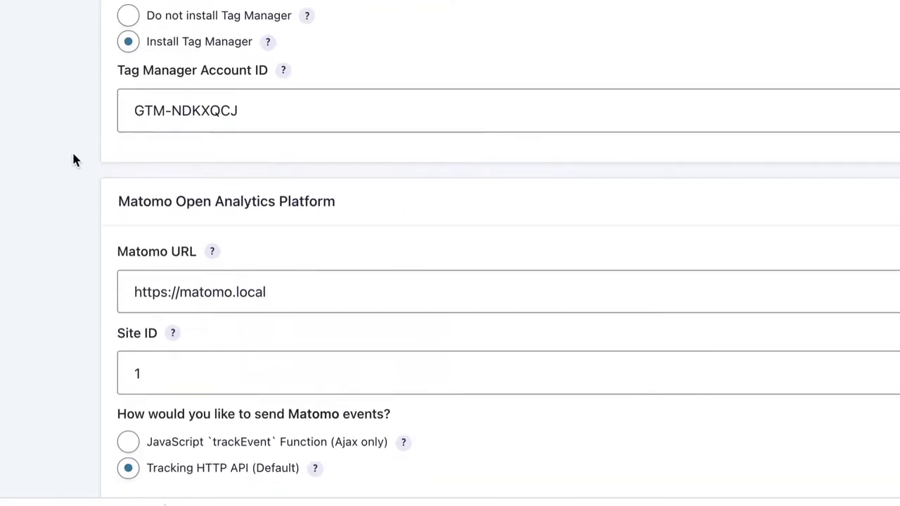
scroll(72, 159, "up", 5)
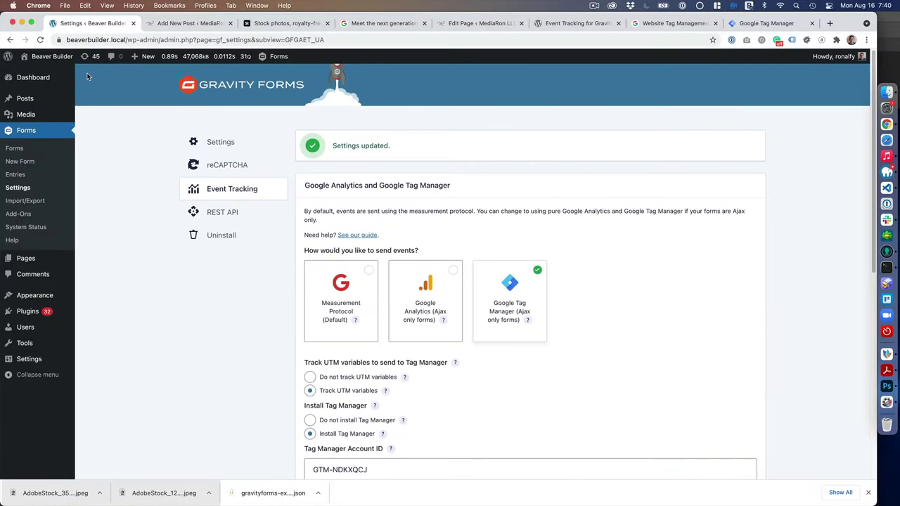
Enable Google Tag Assistant for the site and view its tag analysis detecting Tag Manager.
mouse_move(52, 58)
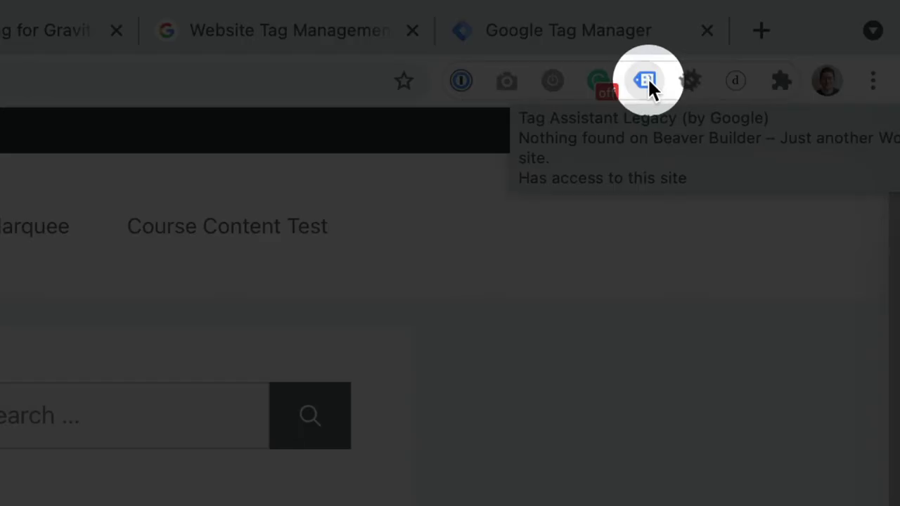
left_click(647, 79)
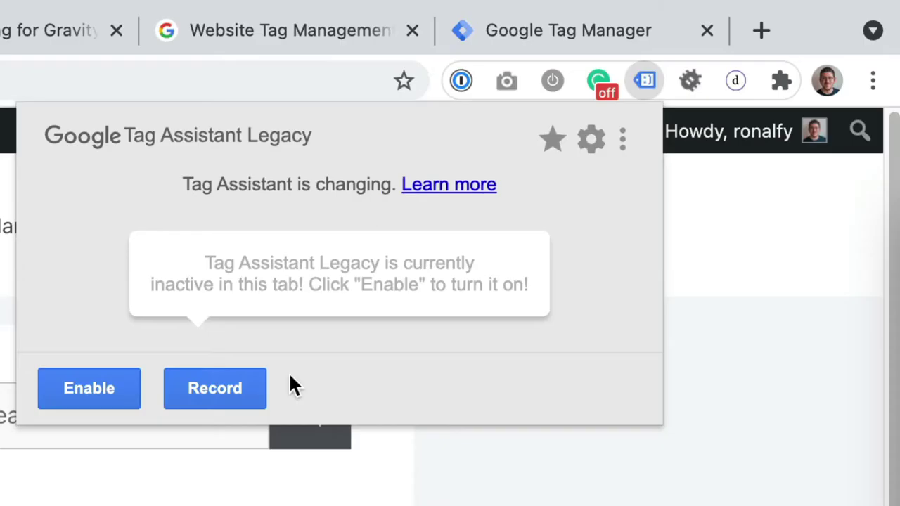
left_click(100, 401)
key("Escape")
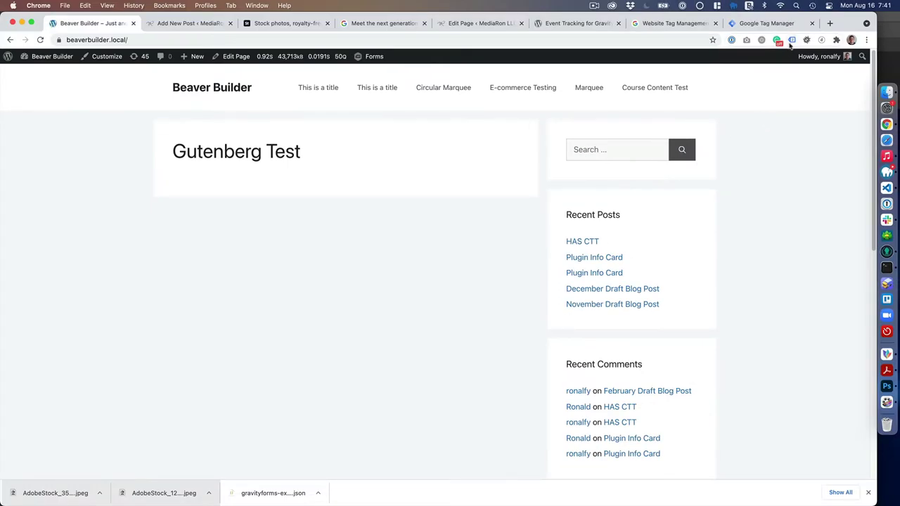
left_click(791, 40)
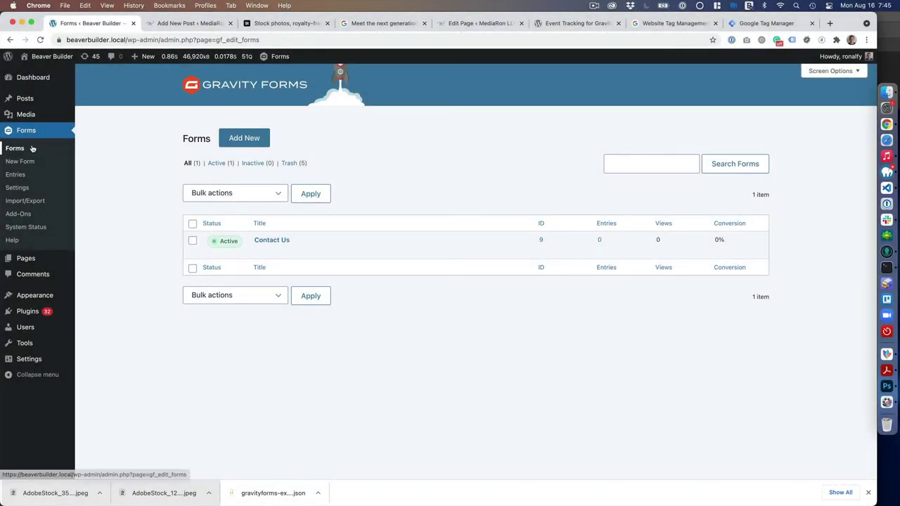
Open the Contact Us form to review its Name, Email and Phone fields, then return to the forms list.
left_click(246, 138)
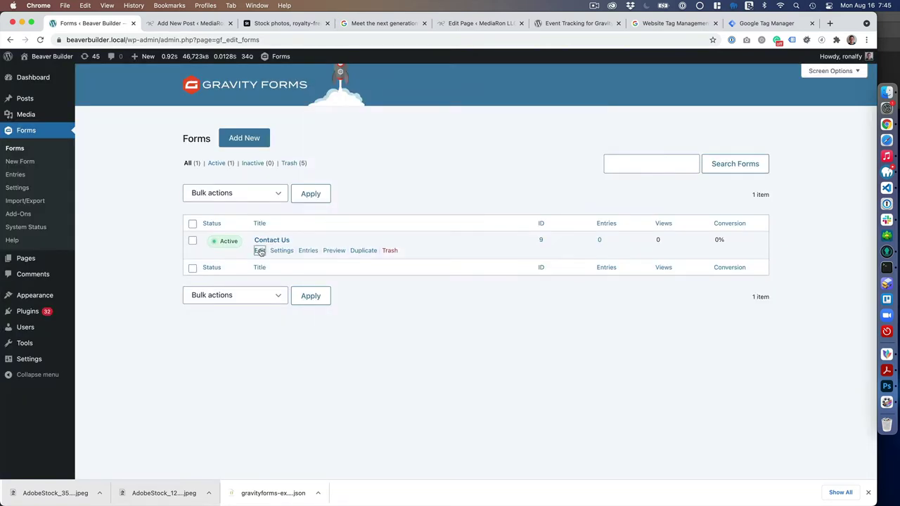
left_click(260, 252)
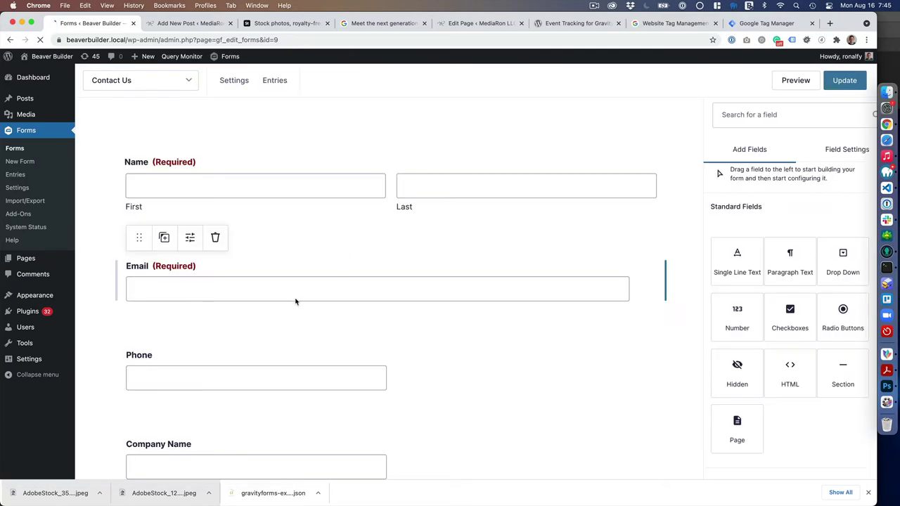
scroll(296, 300, "down", 10)
scroll(295, 298, "down", 3)
scroll(294, 298, "up", 15)
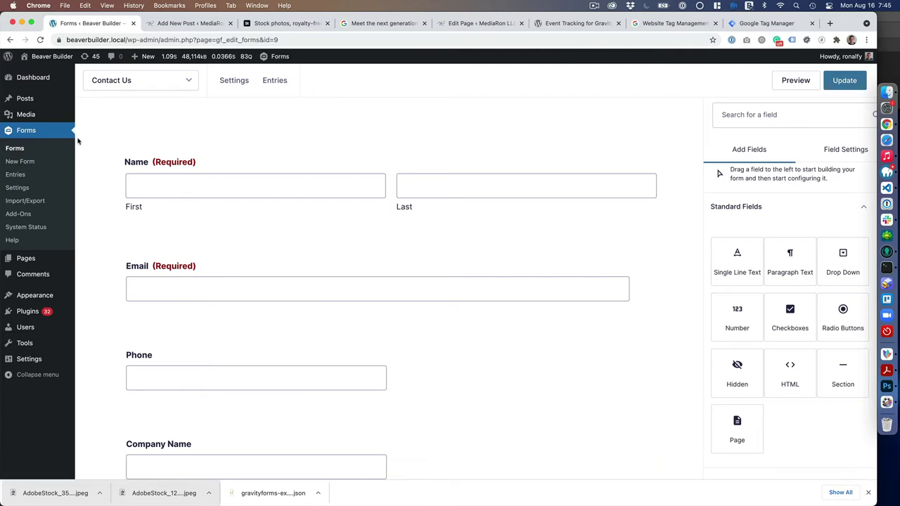
left_click(42, 148)
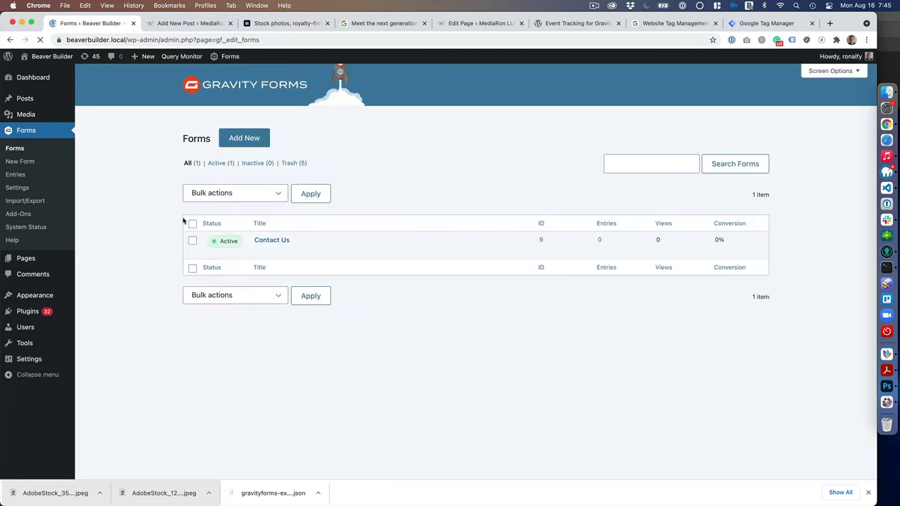
mouse_move(293, 249)
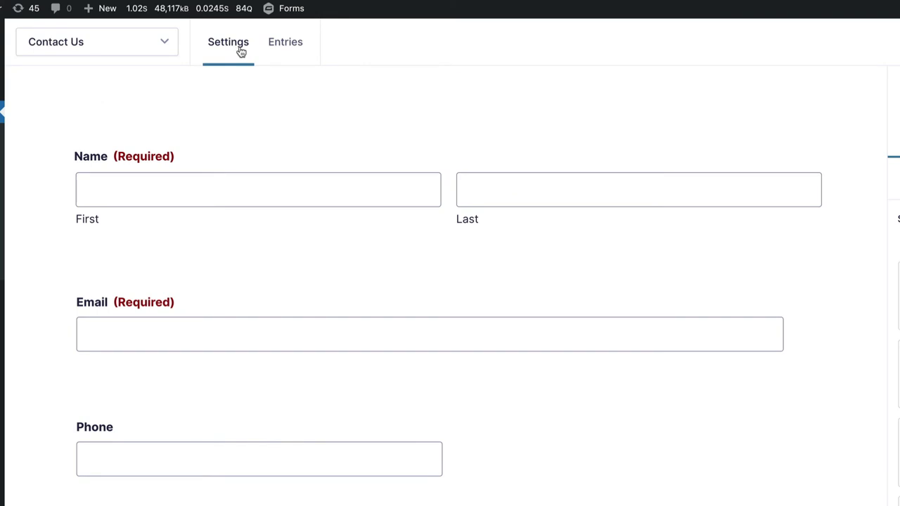
mouse_move(225, 55)
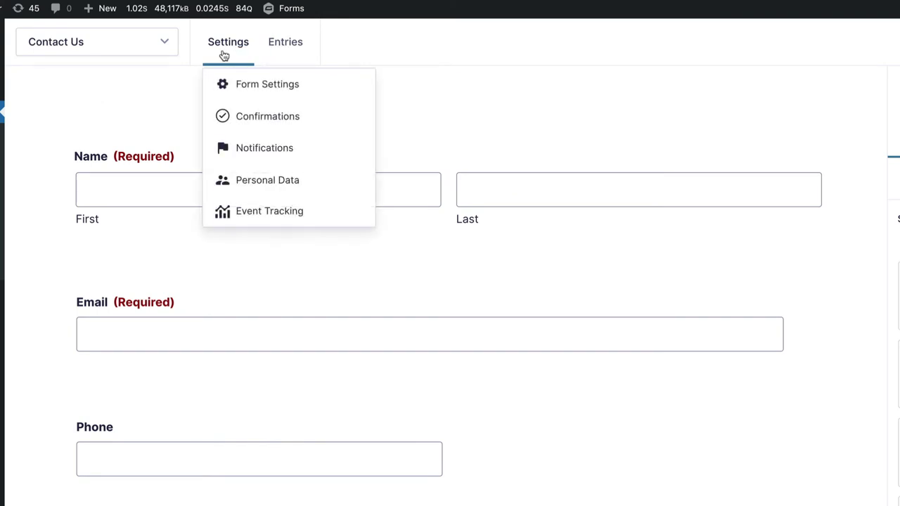
Add a new Event Tracking feed to the Contact Us form.
left_click(267, 217)
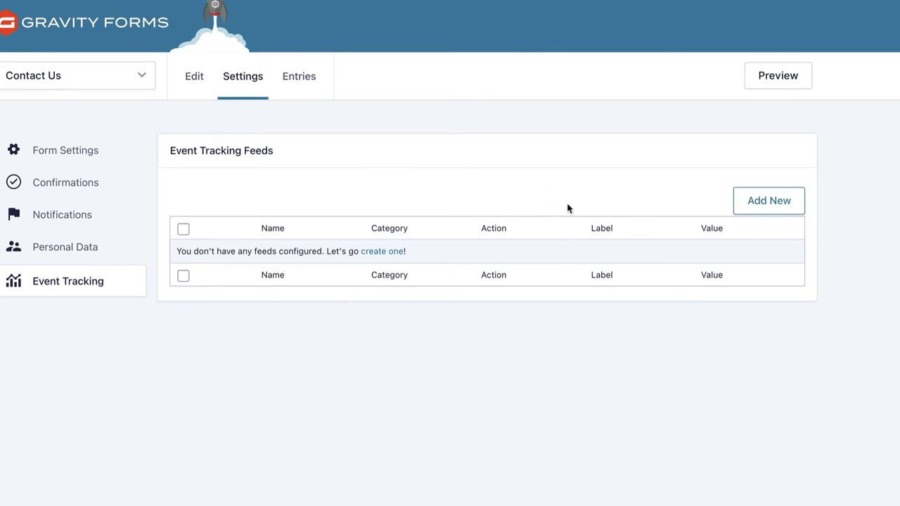
left_click(756, 210)
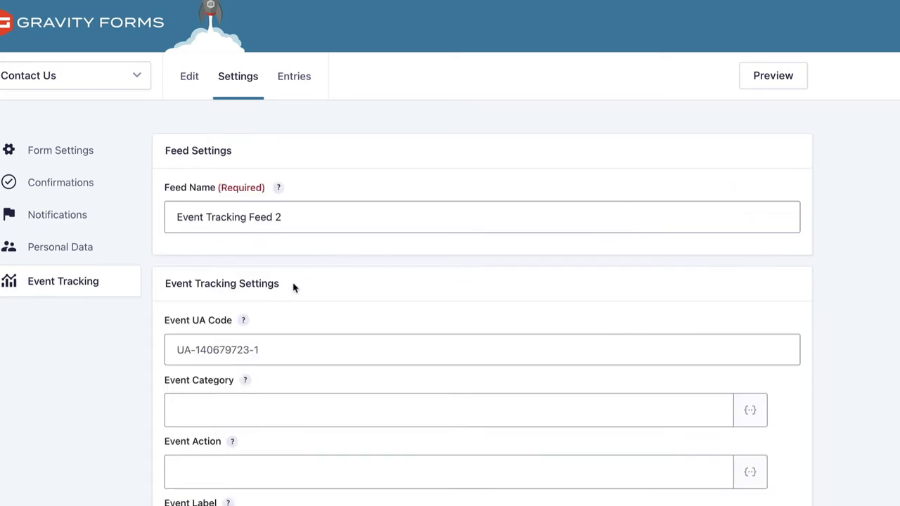
scroll(292, 287, "down", 3)
scroll(290, 287, "down", 1)
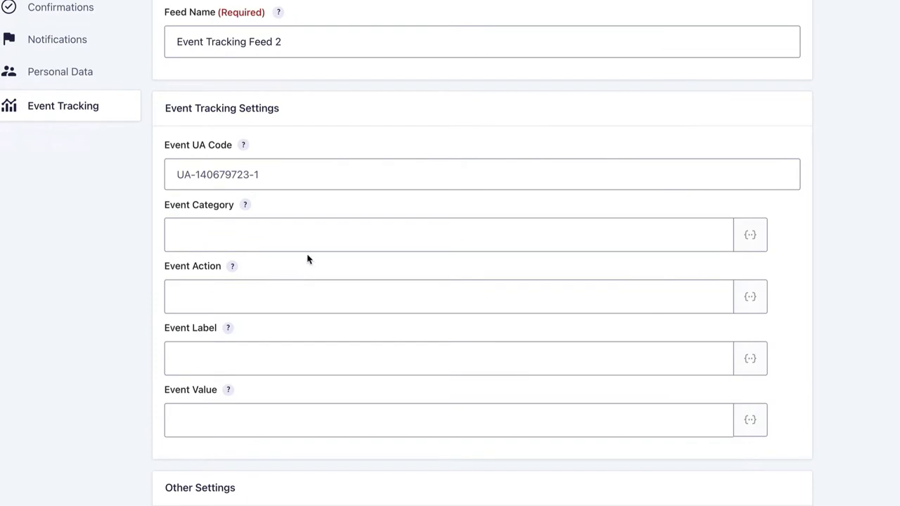
left_click(282, 174)
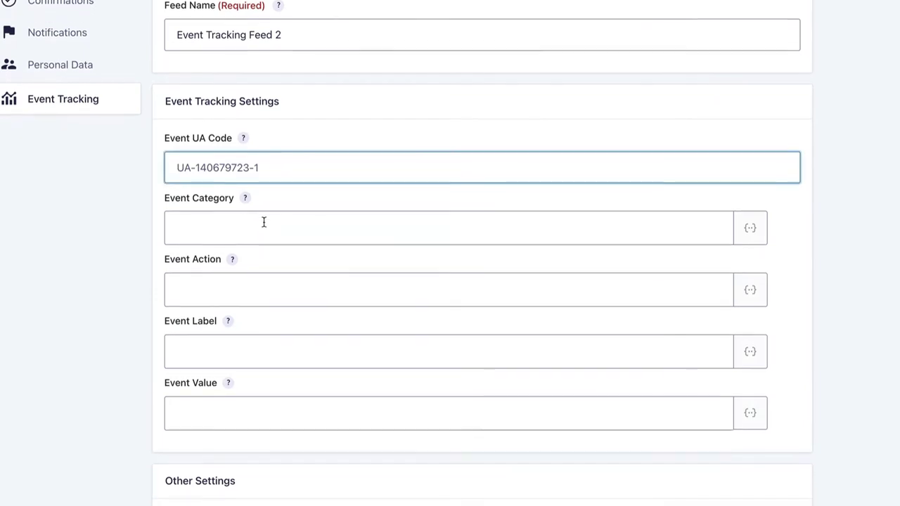
scroll(263, 221, "down", 1)
Enter 'form' as Event Category and 'submission' as Event Action.
left_click(337, 199)
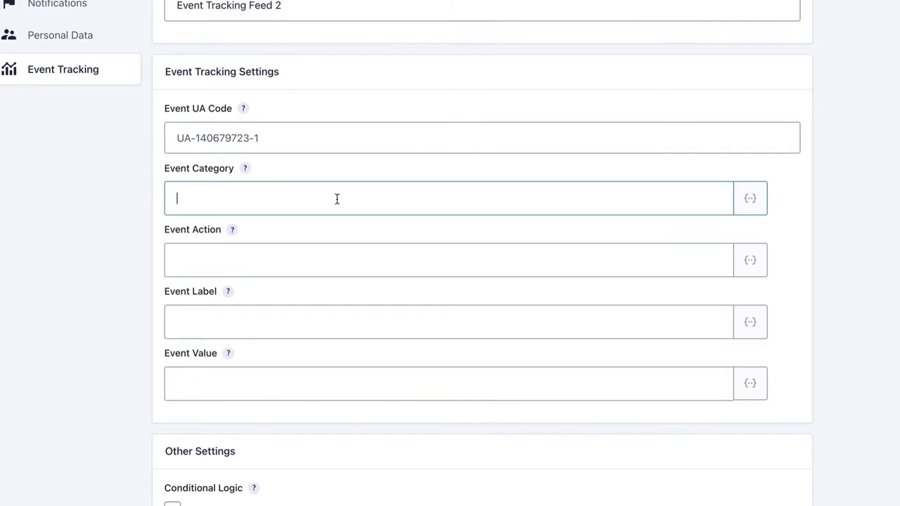
type("form")
key("Tab")
key("Tab")
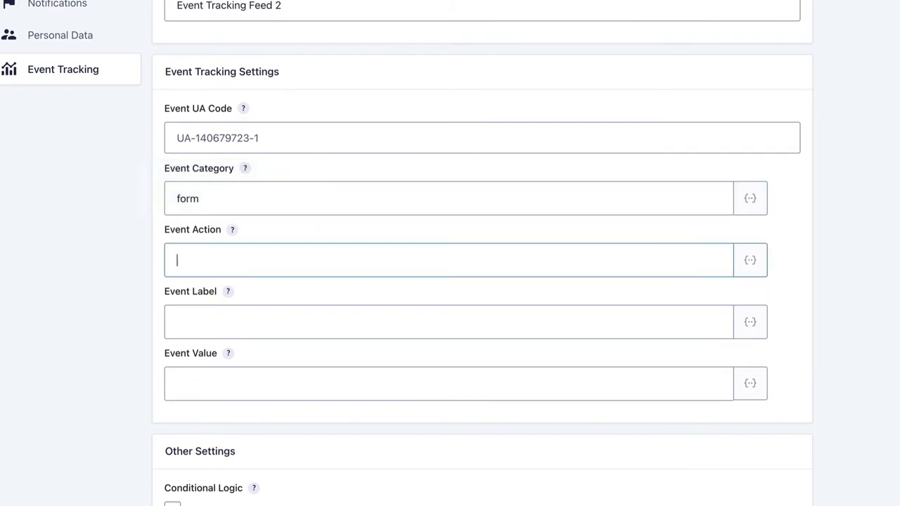
type("submission")
left_click(359, 327)
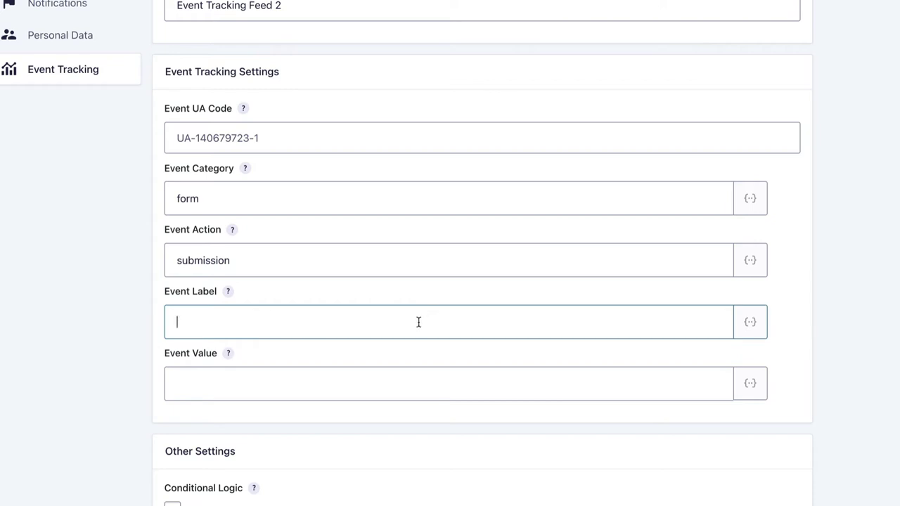
Insert the {entry_id} merge tag into Event Label.
left_click(752, 330)
scroll(633, 432, "down", 10)
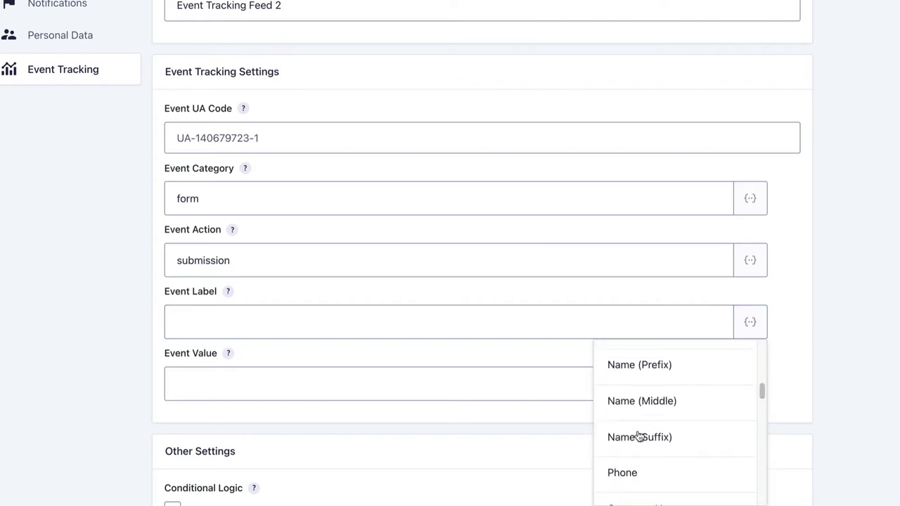
scroll(640, 437, "up", 10)
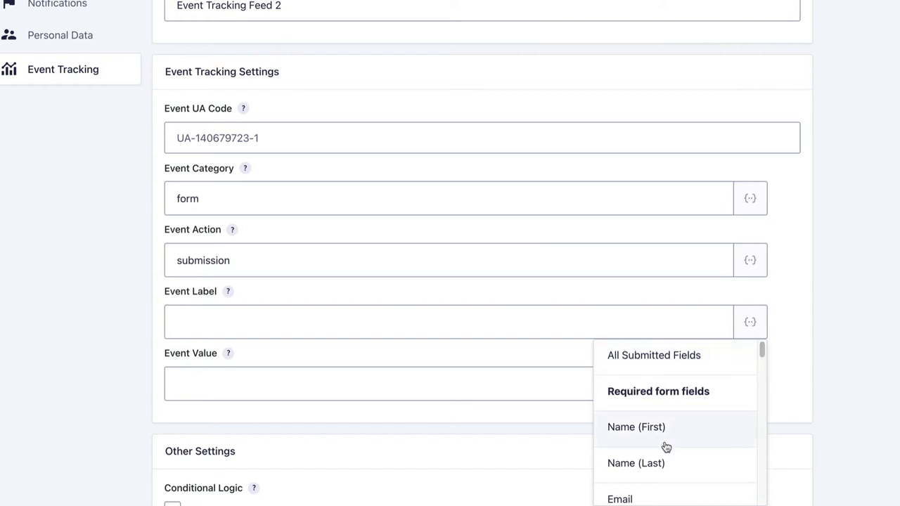
scroll(656, 447, "down", 1)
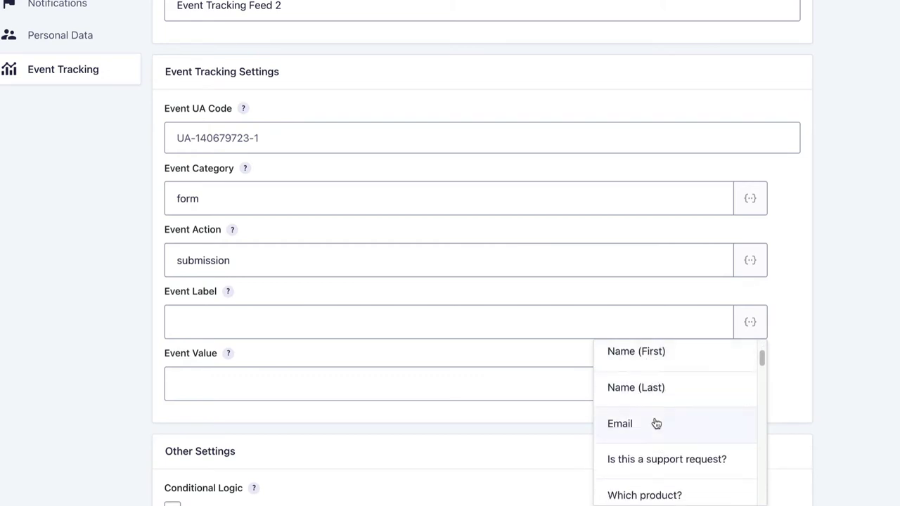
scroll(657, 424, "down", 3)
scroll(661, 420, "down", 4)
scroll(660, 421, "up", 1)
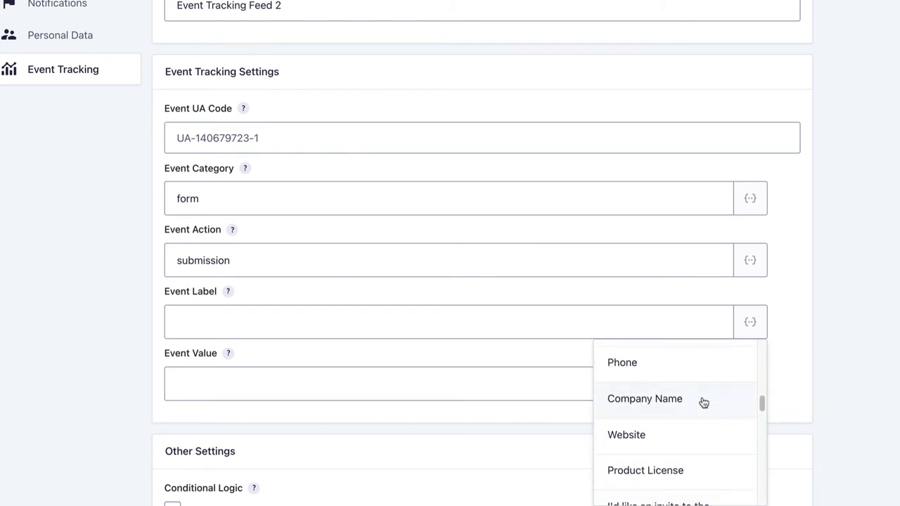
scroll(659, 420, "down", 2)
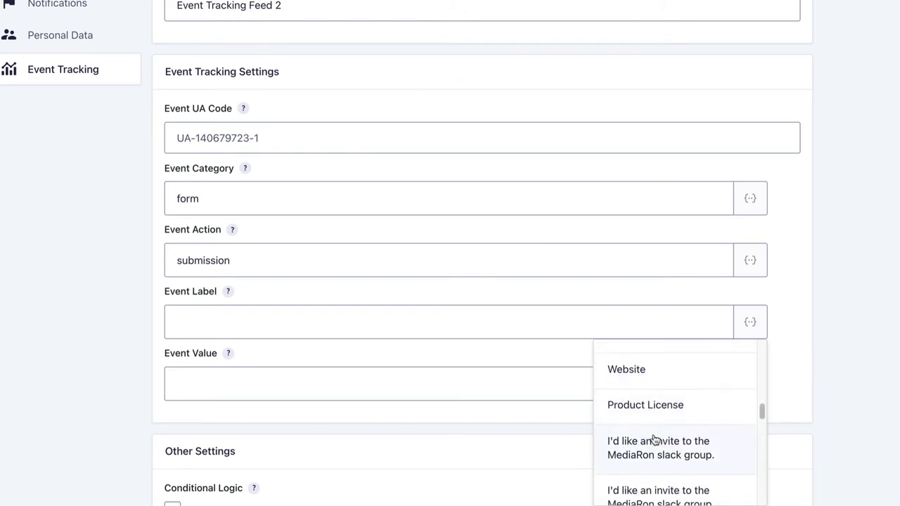
left_click(754, 323)
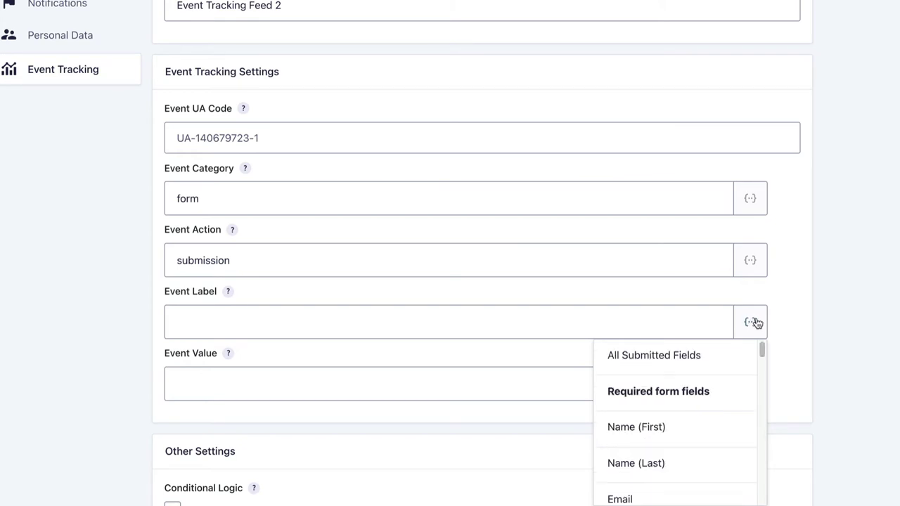
left_click_drag(761, 350, 772, 502)
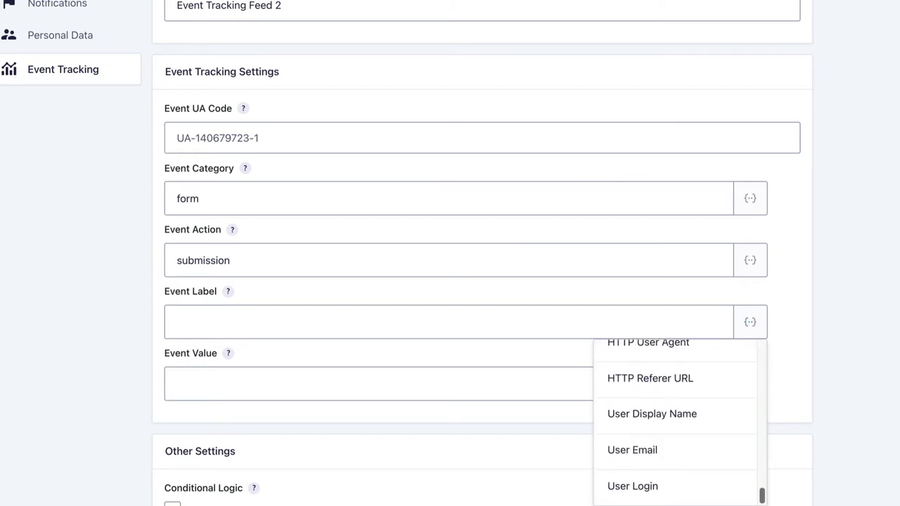
scroll(669, 470, "up", 5)
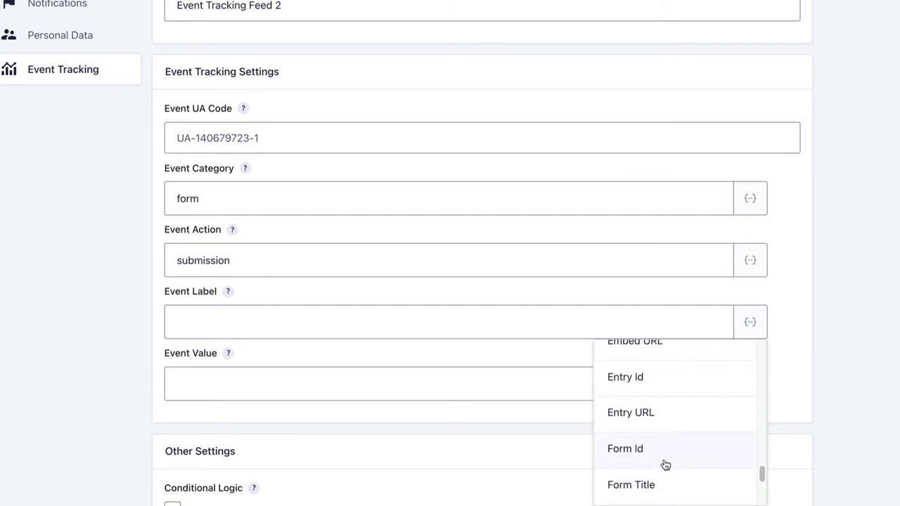
left_click(637, 379)
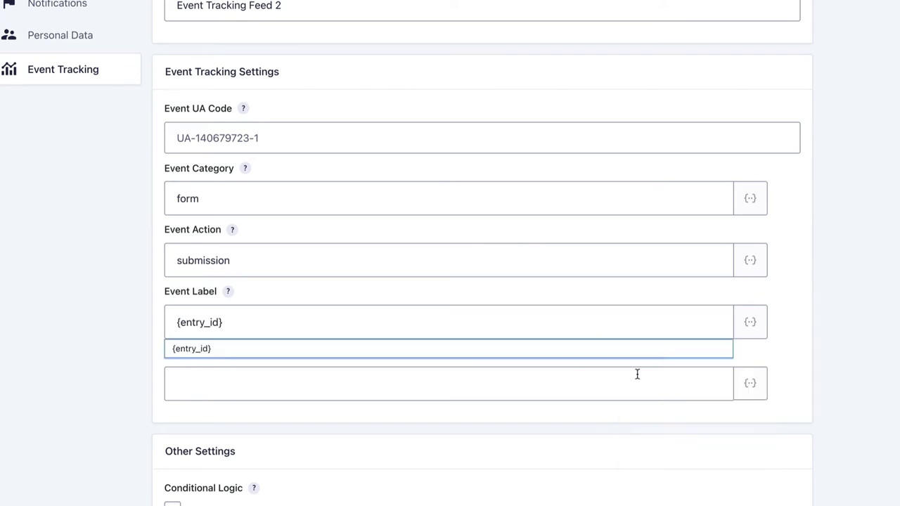
Add the {form_id} merge tag to Event Label after the entry ID.
left_click(744, 325)
scroll(635, 454, "down", 3)
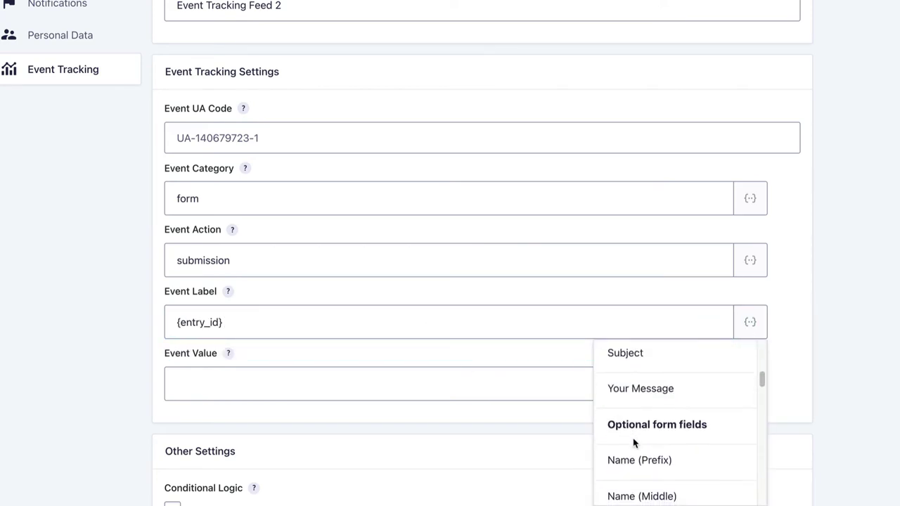
scroll(634, 443, "down", 10)
scroll(635, 441, "down", 5)
scroll(635, 441, "up", 5)
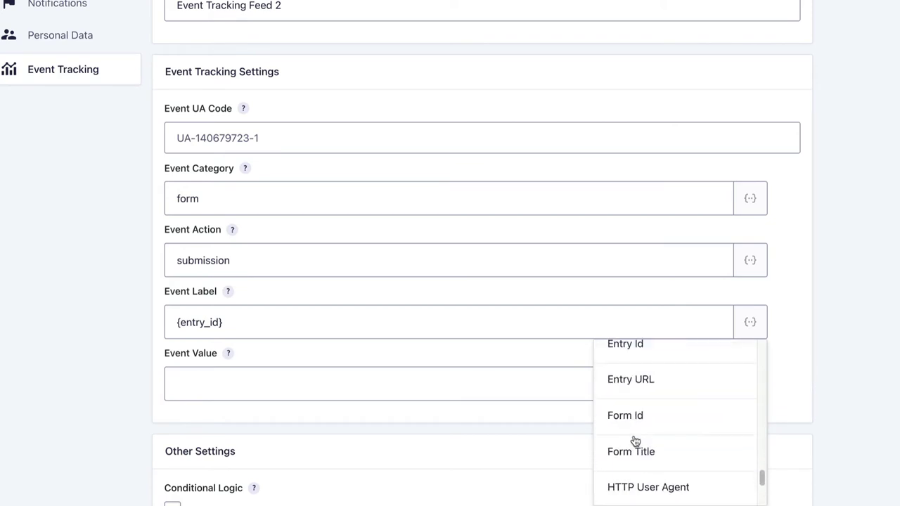
scroll(633, 442, "down", 2)
scroll(633, 438, "up", 2)
left_click(637, 397)
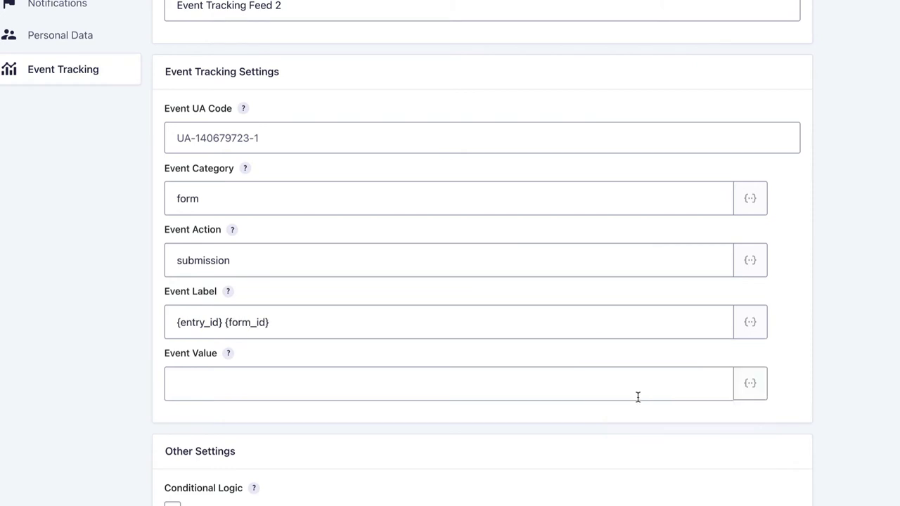
key("Escape")
Append {form_title} after a dash to complete the Event Label.
left_click(756, 321)
scroll(612, 443, "down", 5)
scroll(613, 444, "down", 10)
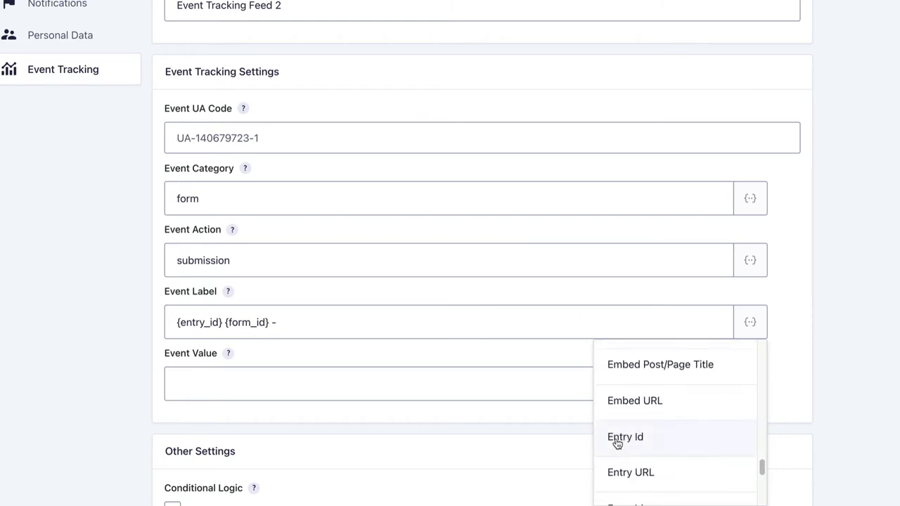
scroll(621, 436, "up", 3)
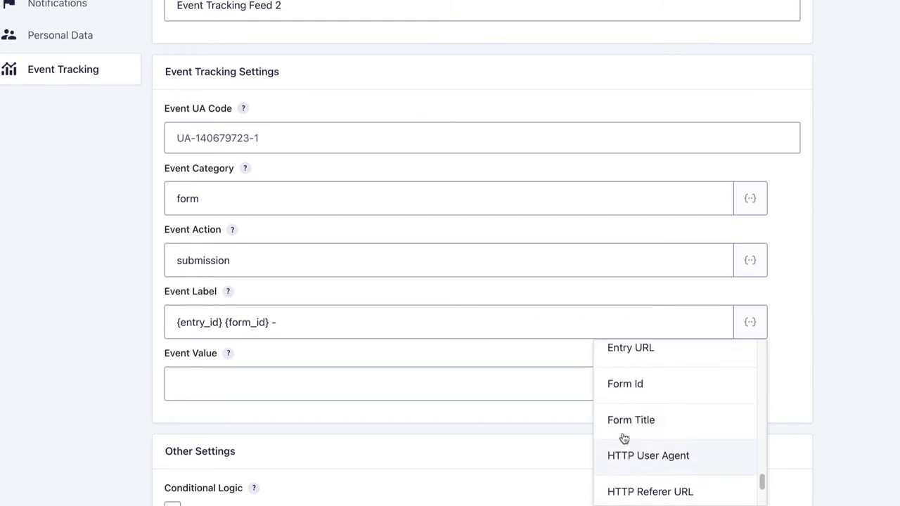
left_click(631, 426)
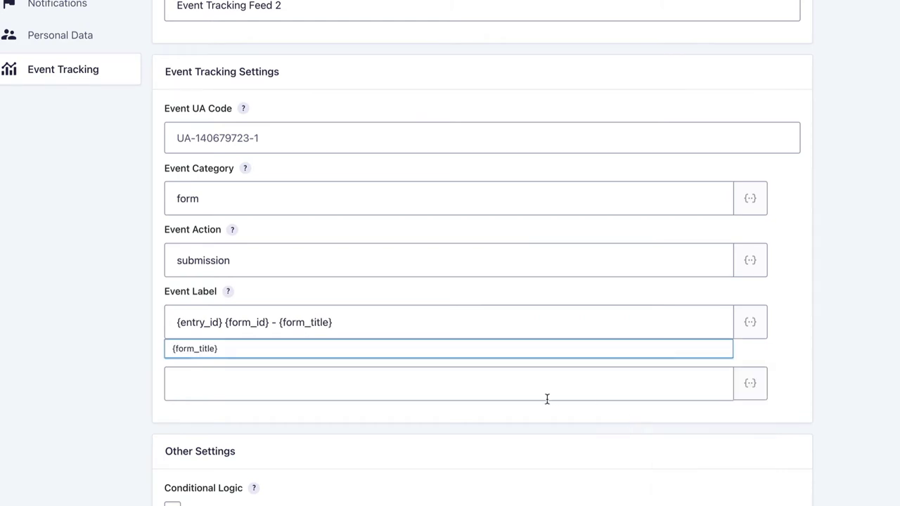
left_click(320, 395)
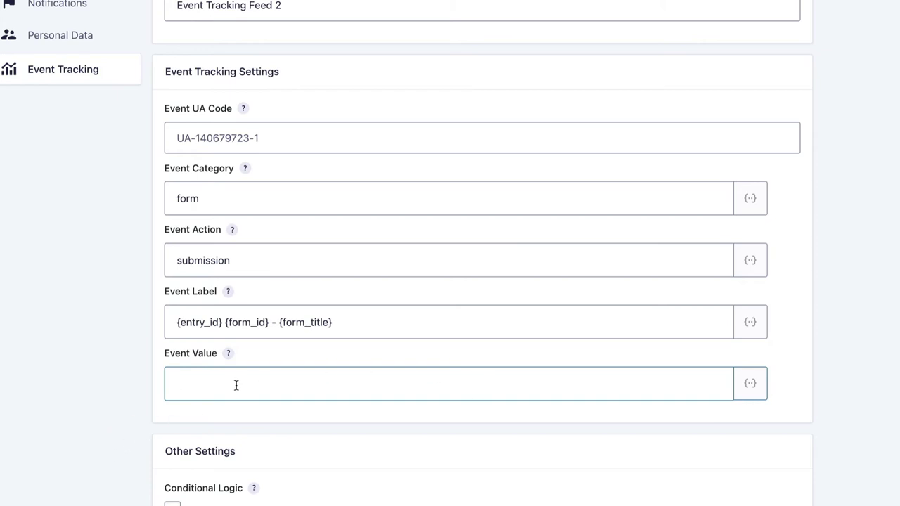
type("10.99 (11")
Delete the 10.99 value so Event Value is empty.
key("BackSpace")
key("BackSpace")
type("10")
double_click(219, 384)
key("BackSpace")
Save Event Tracking Feed 2 and go back to the feeds list.
scroll(96, 416, "down", 2)
left_click(217, 499)
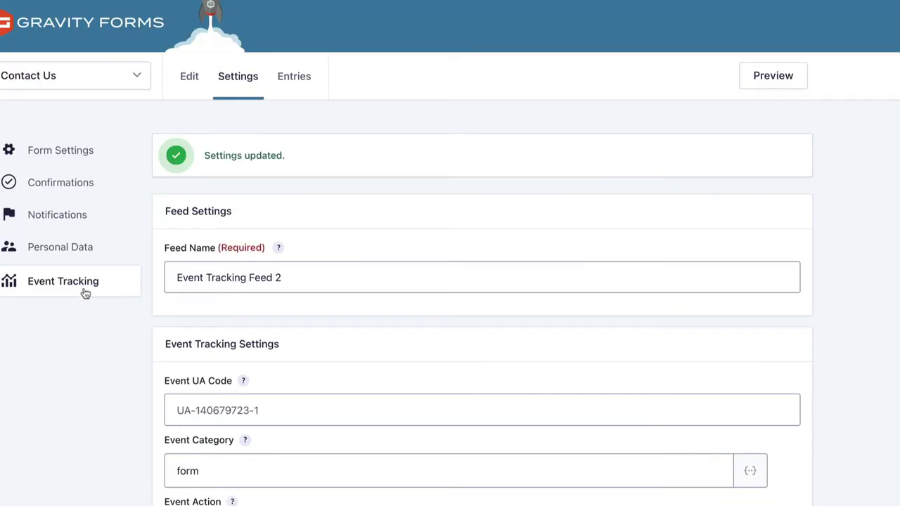
left_click(83, 292)
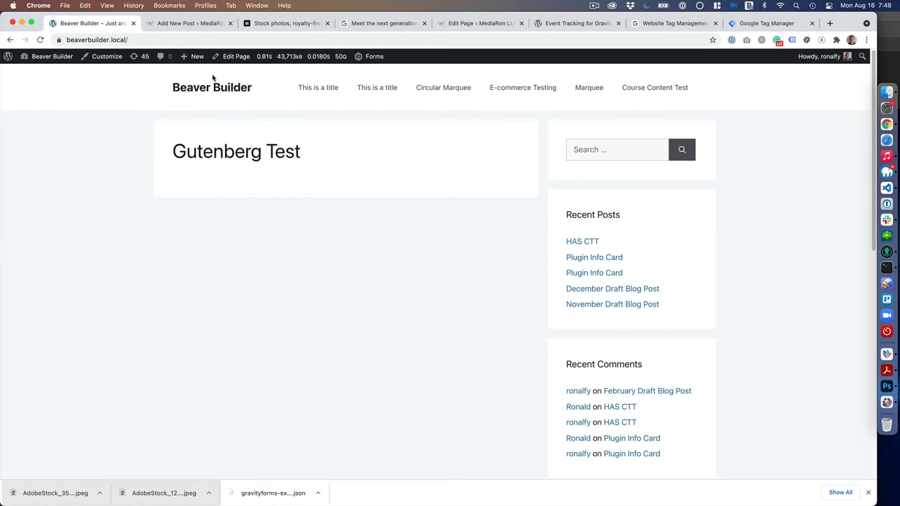
Select the Contact Us form in the Gutenberg Test page's Gravity Forms block.
left_click(232, 56)
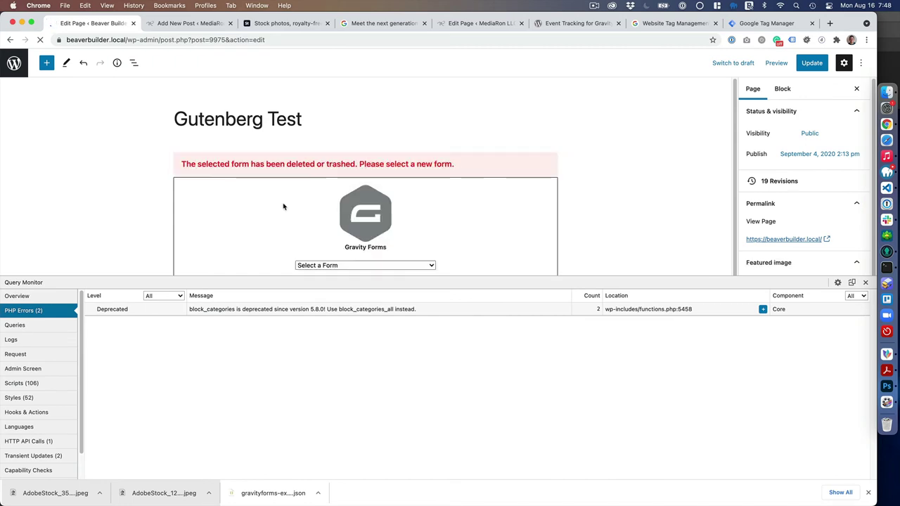
left_click(865, 282)
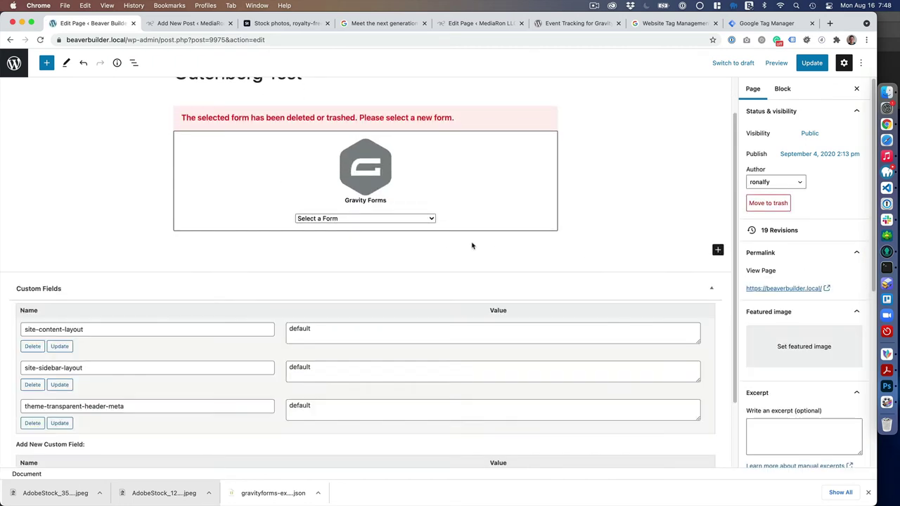
left_click(372, 221)
left_click(359, 230)
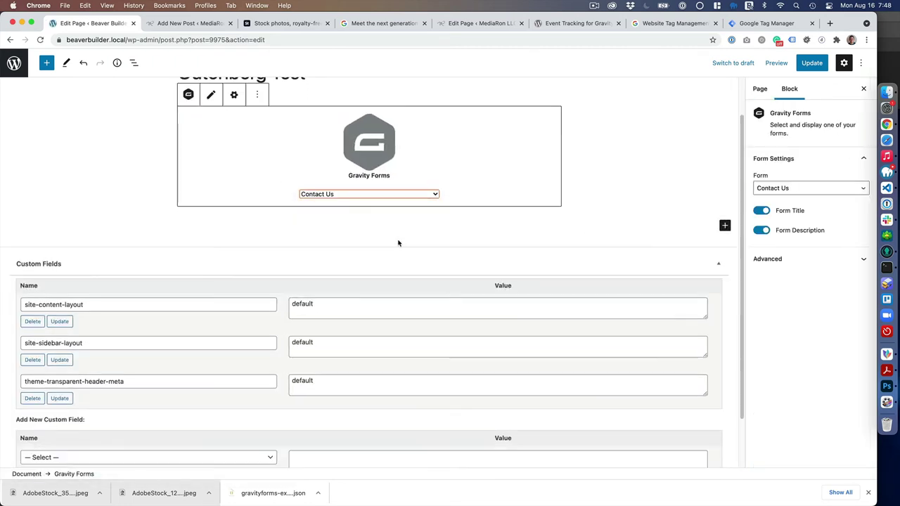
Update the page and view it on the live site.
scroll(369, 230, "up", 2)
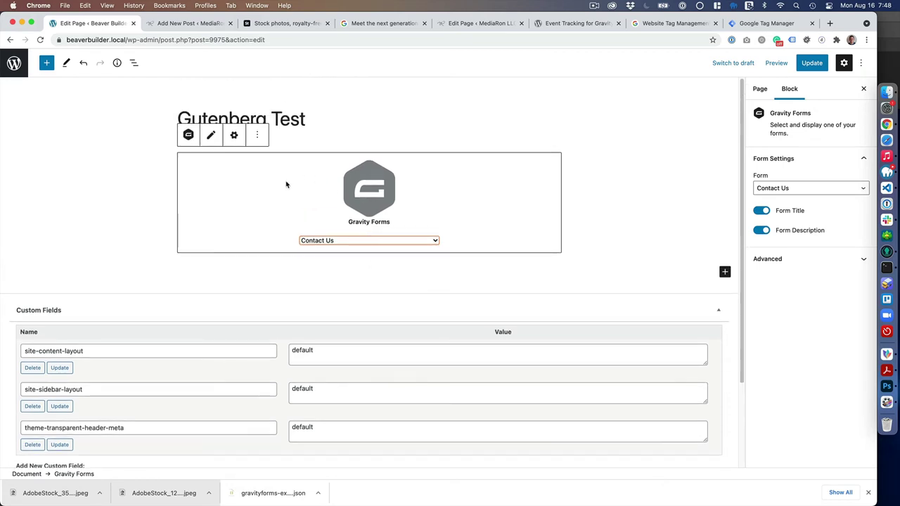
left_click(812, 62)
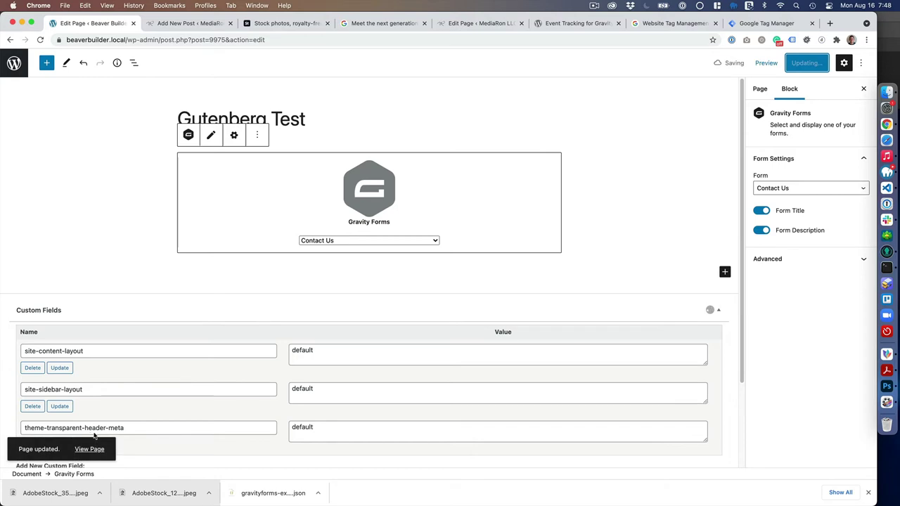
left_click(94, 449)
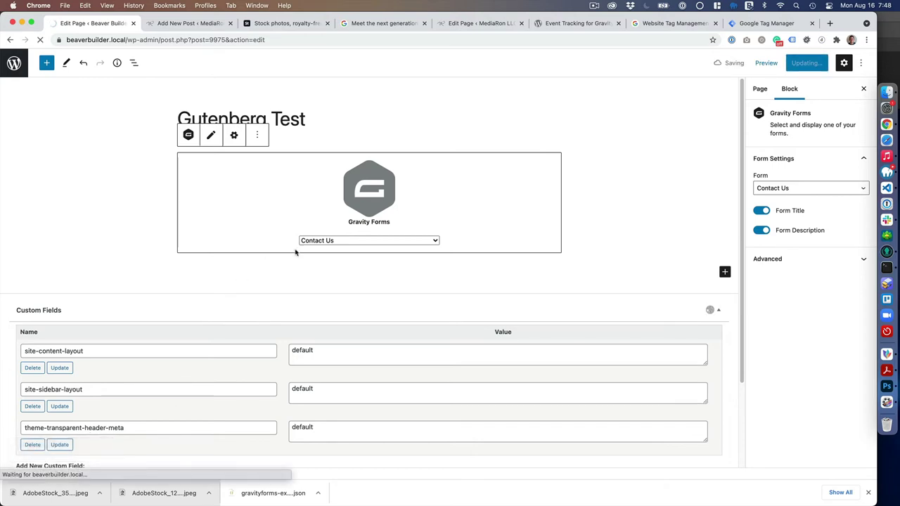
Open Chrome DevTools on the Contact Us page in the dataslayer tab, enlarged to show more events.
scroll(416, 317, "down", 2)
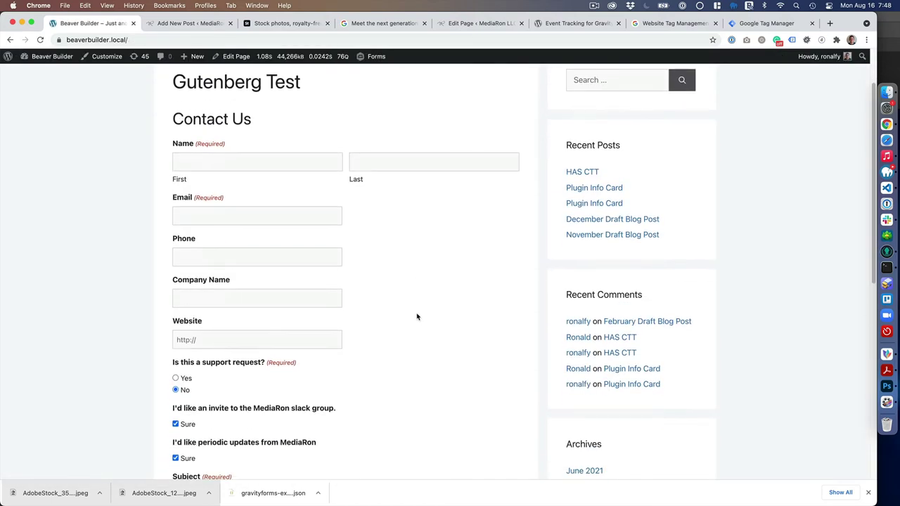
right_click(408, 326)
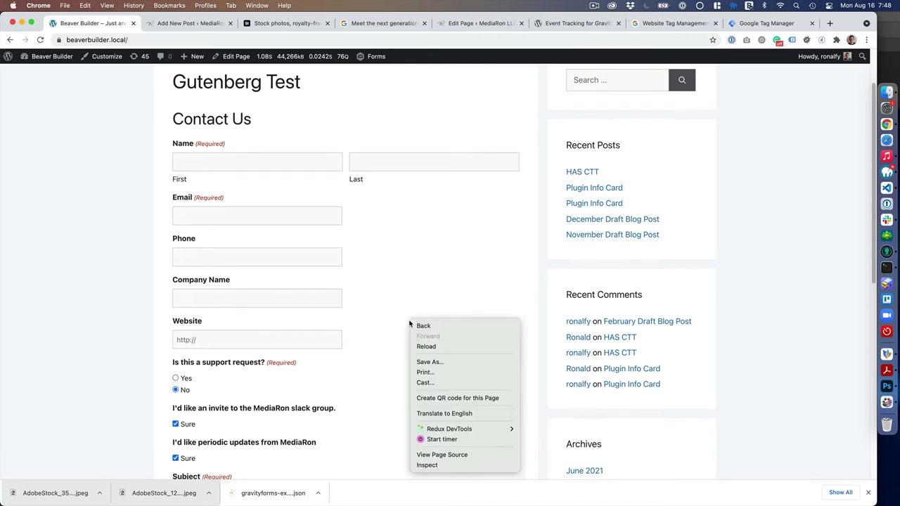
left_click(463, 465)
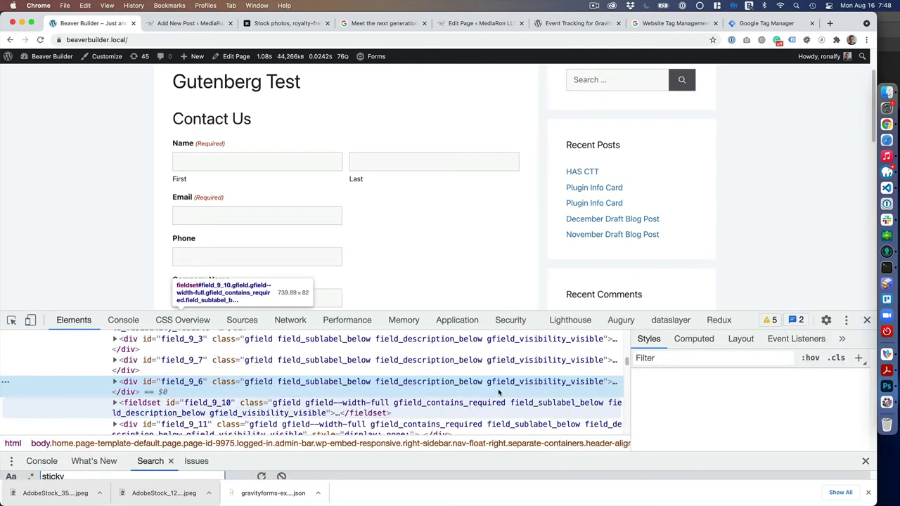
left_click(675, 321)
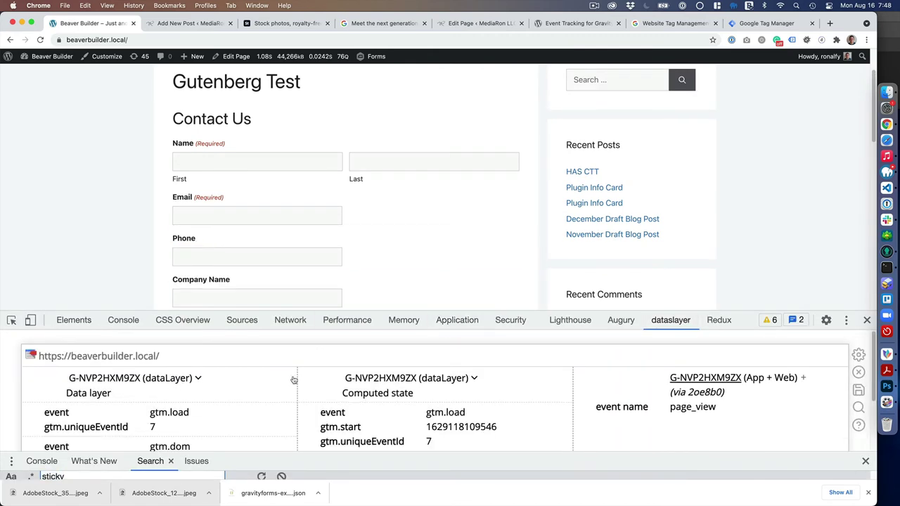
left_click(344, 320)
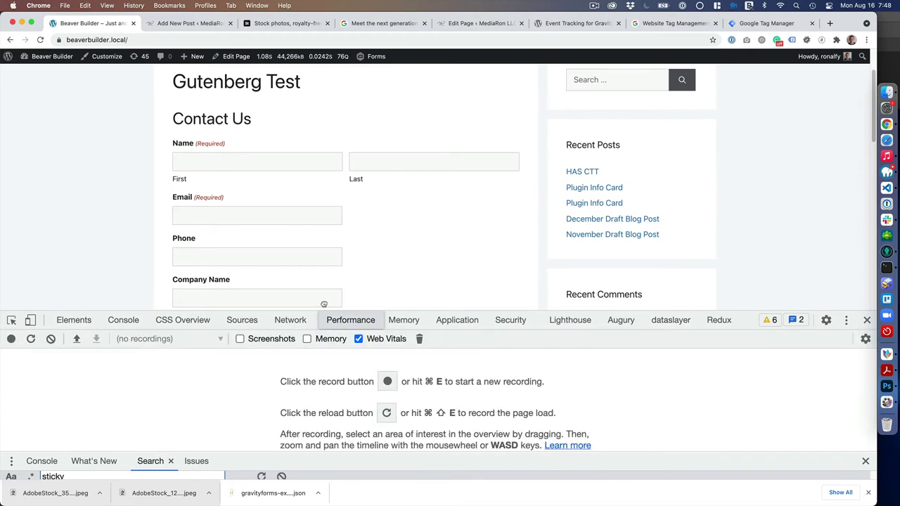
left_click(670, 321)
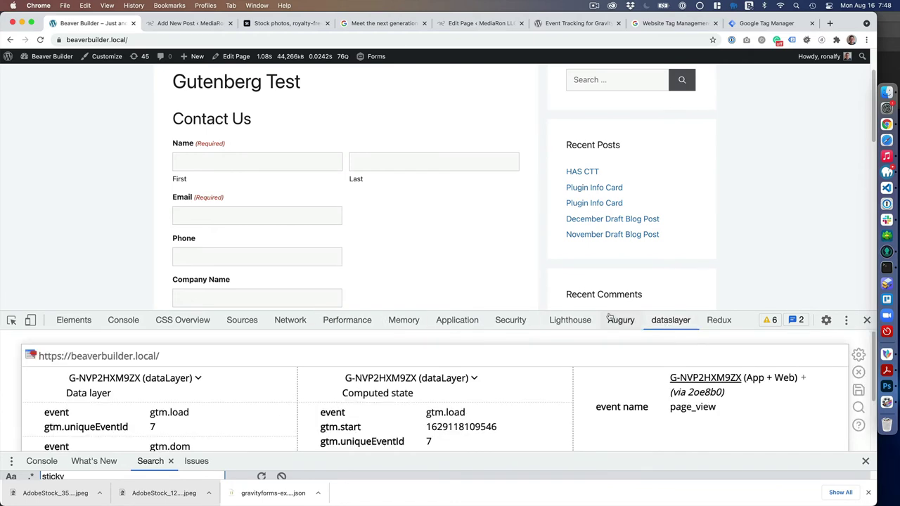
left_click_drag(609, 311, 457, 195)
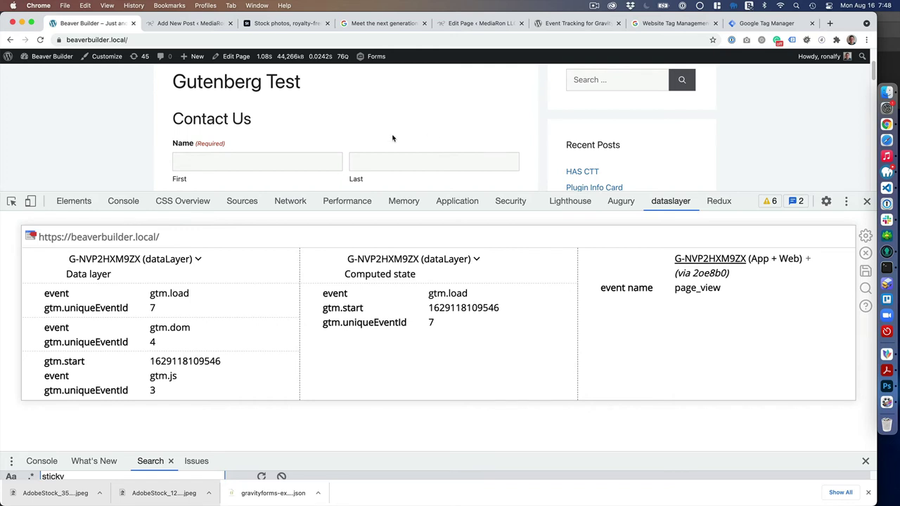
Enter the tester's first name and e-mail address in the Contact Us form.
scroll(391, 138, "down", 2)
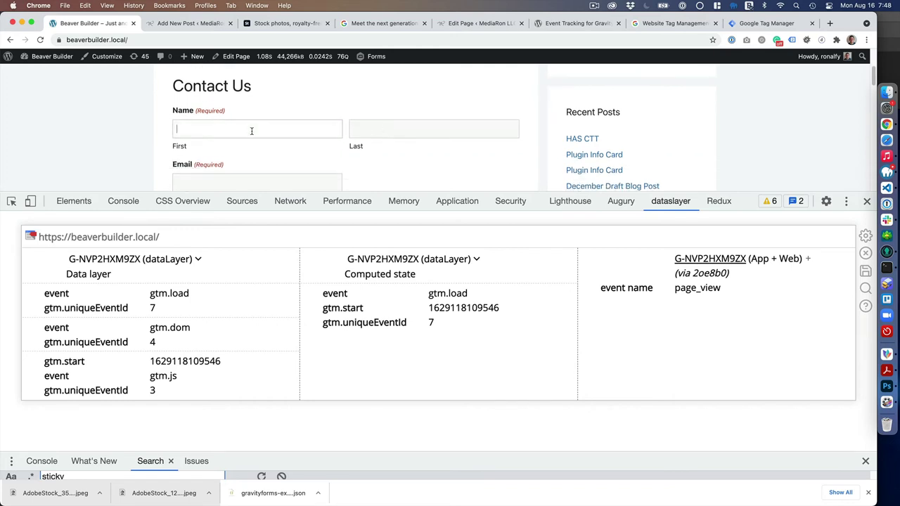
type("Ronald")
key("Tab")
key("Tab")
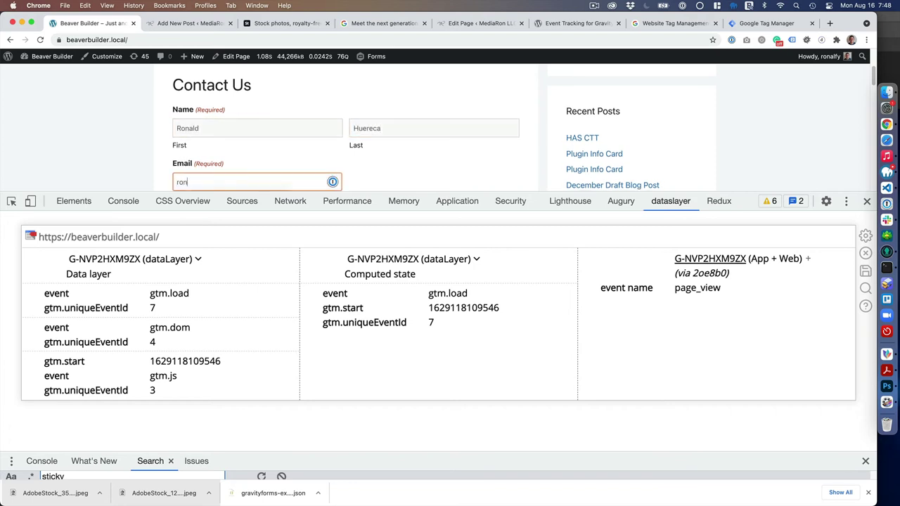
key("Tab")
key("Tab")
key("Tab")
key("Tab")
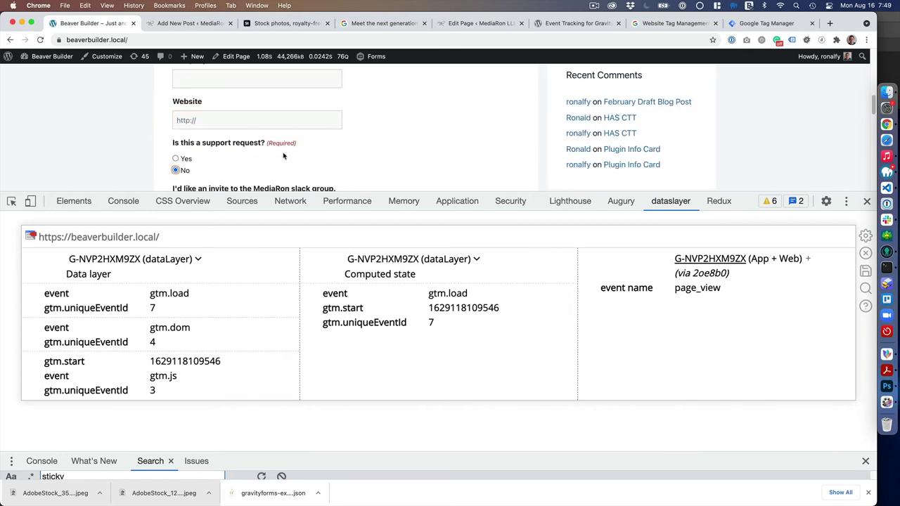
Untick the Slack invite and updates opt-ins, and enter 'test' as subject and message.
scroll(237, 153, "down", 2)
left_click(186, 144)
left_click(188, 180)
scroll(199, 169, "down", 2)
scroll(200, 162, "down", 2)
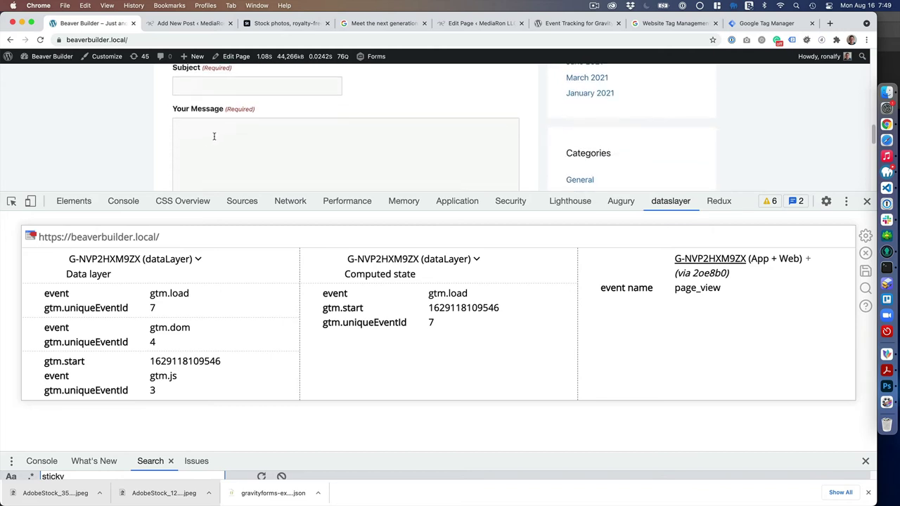
left_click(219, 88)
type("test")
left_click(224, 180)
type("test")
scroll(227, 161, "down", 5)
scroll(215, 133, "up", 2)
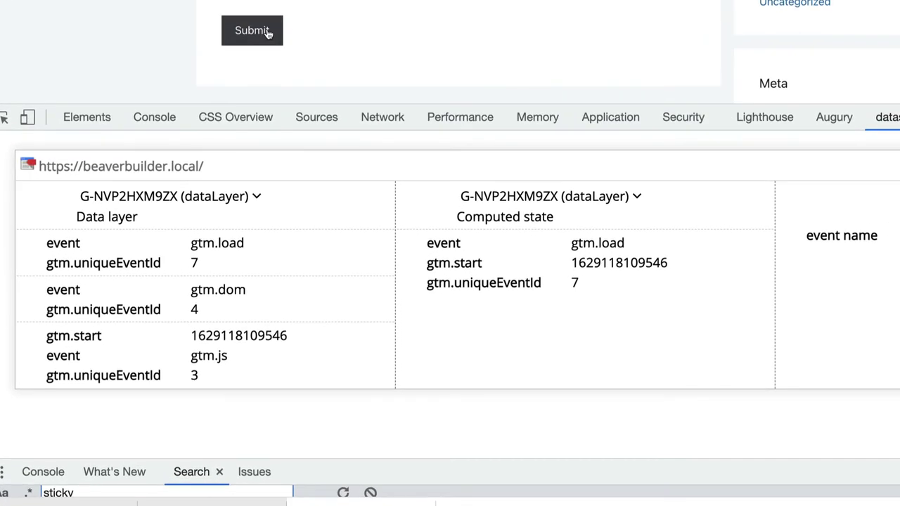
Submit the completed Contact Us form.
left_click(206, 140)
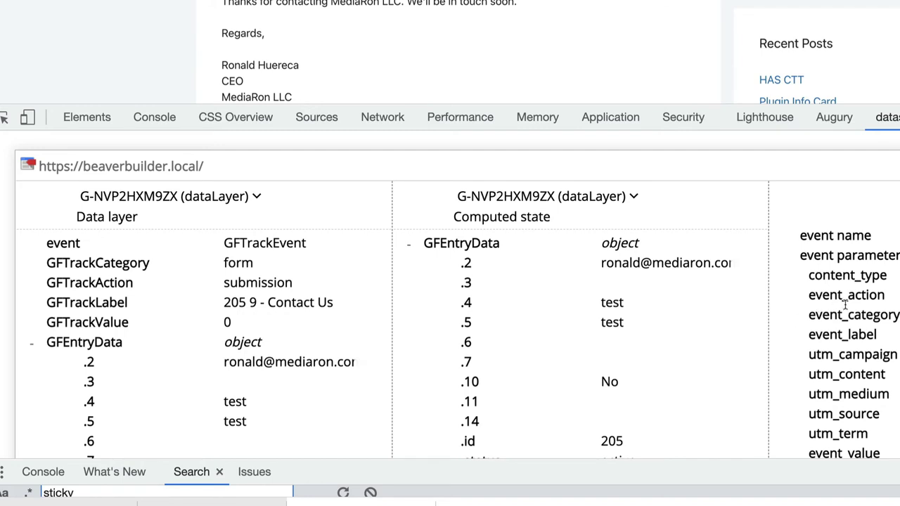
scroll(844, 306, "down", 1)
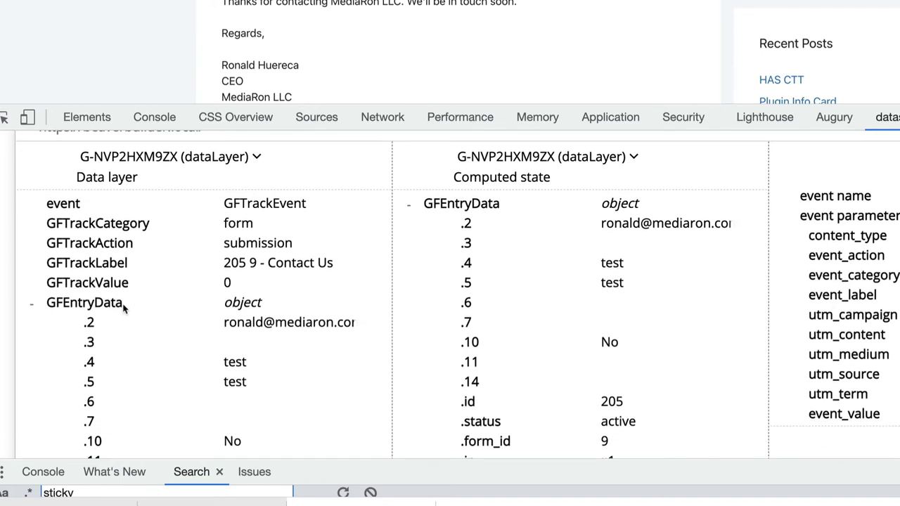
scroll(129, 306, "up", 1)
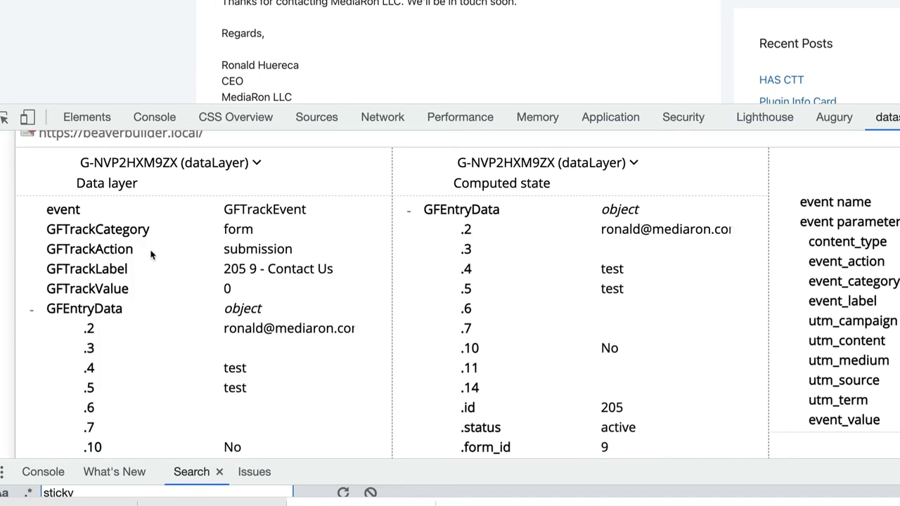
Inspect the GFTrackEvent '205 9 - Contact Us' and its UTM fields in dataslayer.
double_click(252, 268)
left_click_drag(281, 268, 325, 268)
left_click(243, 295)
scroll(234, 289, "down", 1)
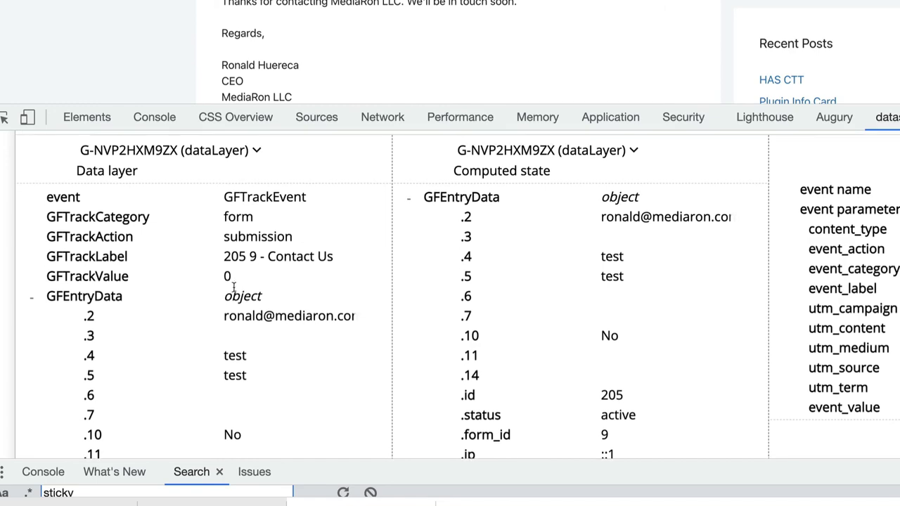
scroll(234, 288, "down", 10)
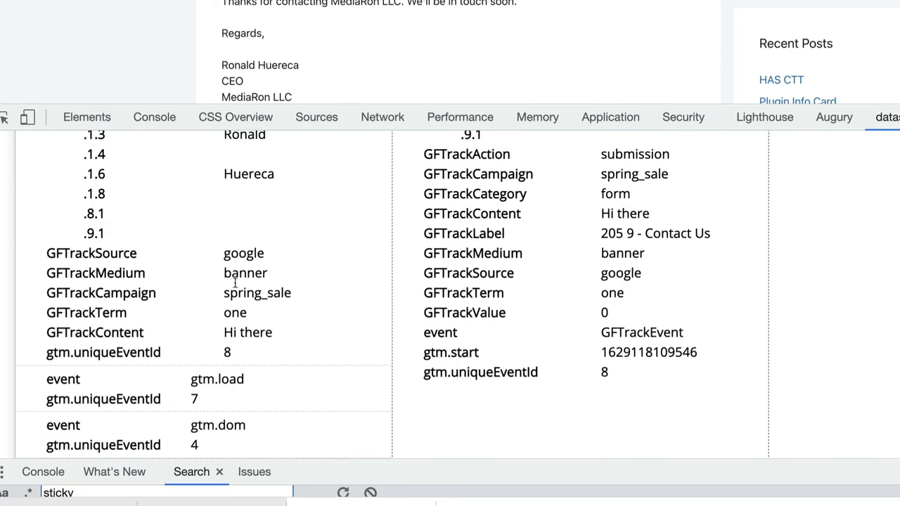
scroll(235, 281, "up", 2)
scroll(236, 283, "down", 1)
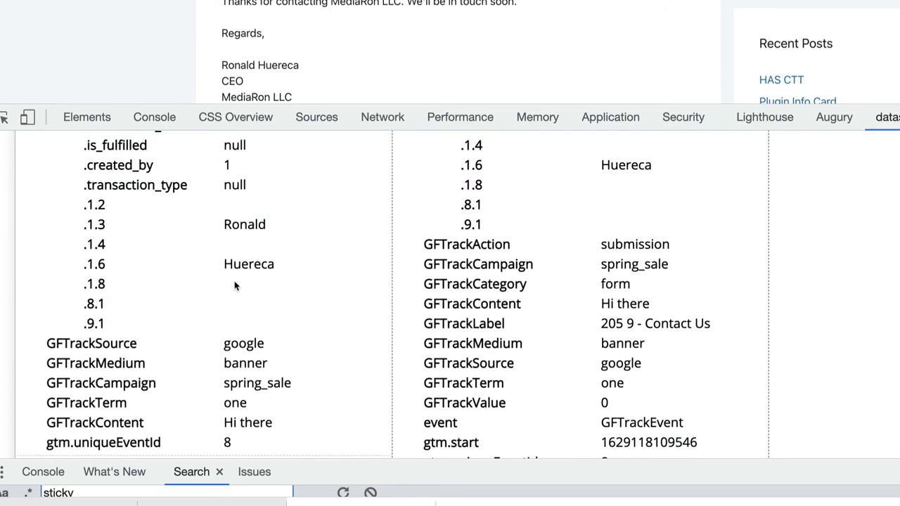
scroll(211, 309, "down", 2)
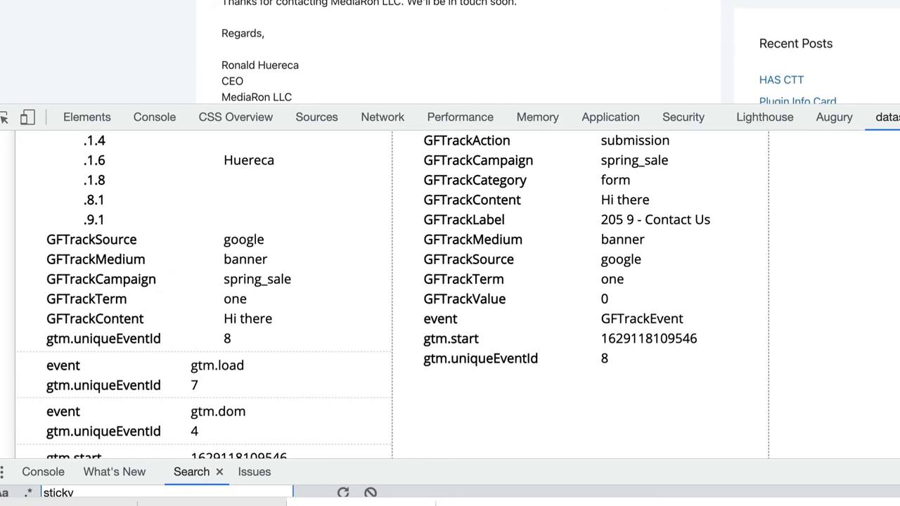
Search Google for 'google utm builder' in a new tab.
key("ctrl+t")
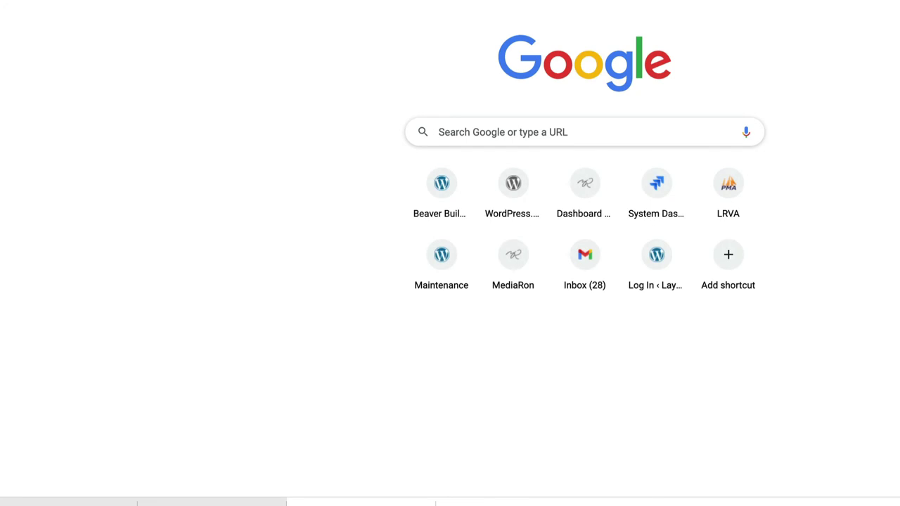
type("google utm builder")
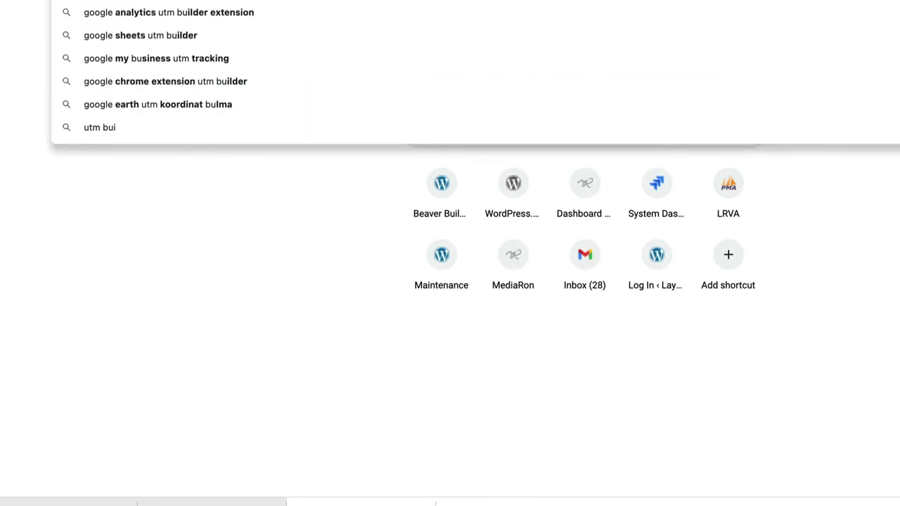
key("Return")
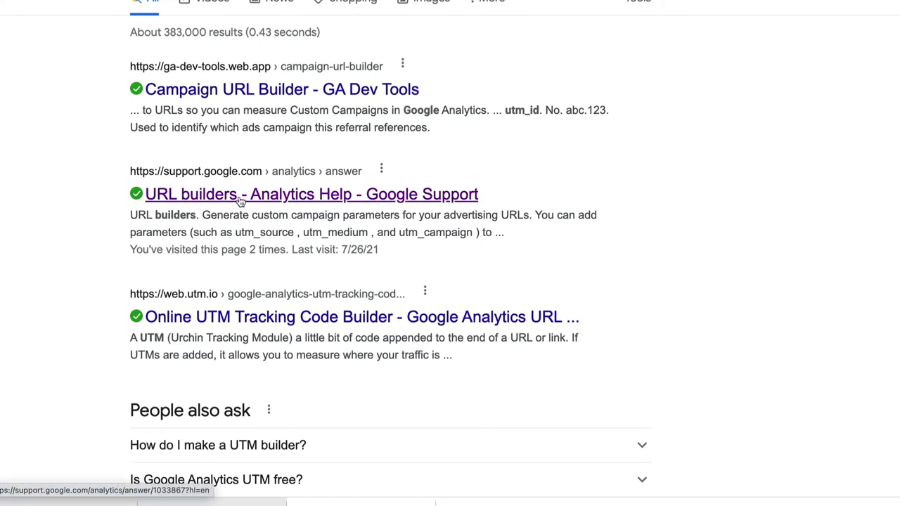
Open the GA Dev Tools Campaign URL Builder and review its website URL, ID, source and medium.
left_click(258, 98)
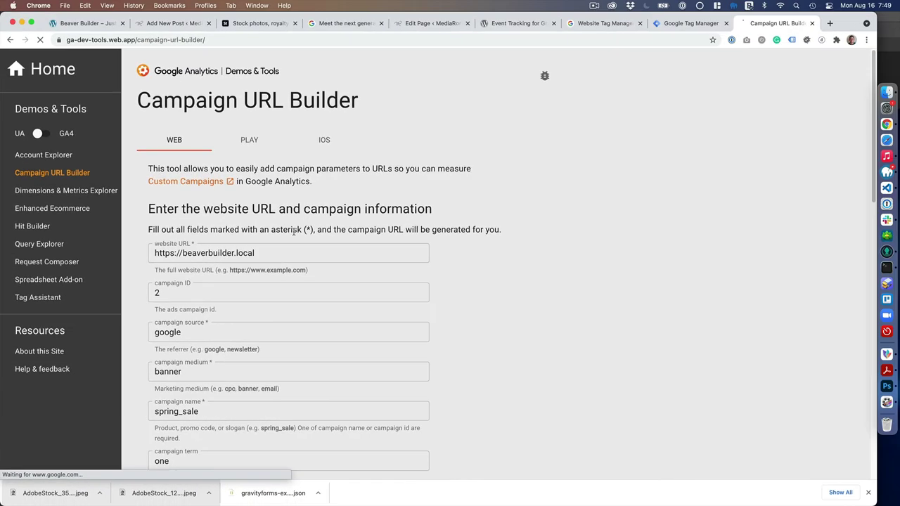
scroll(288, 239, "down", 2)
left_click(252, 183)
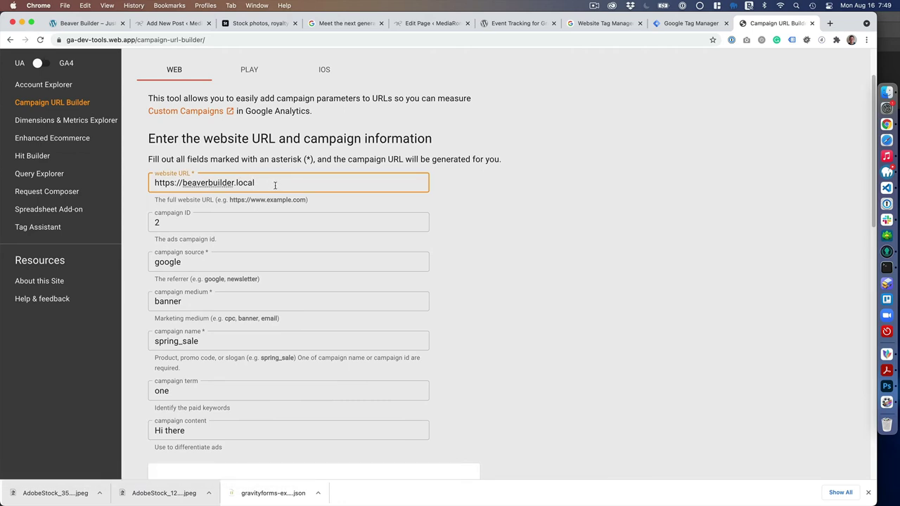
scroll(246, 224, "down", 2)
left_click(181, 168)
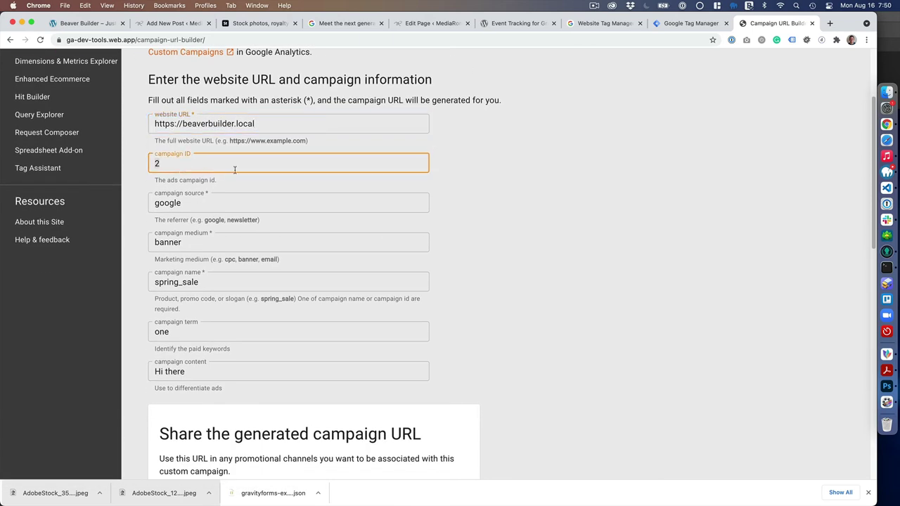
double_click(207, 203)
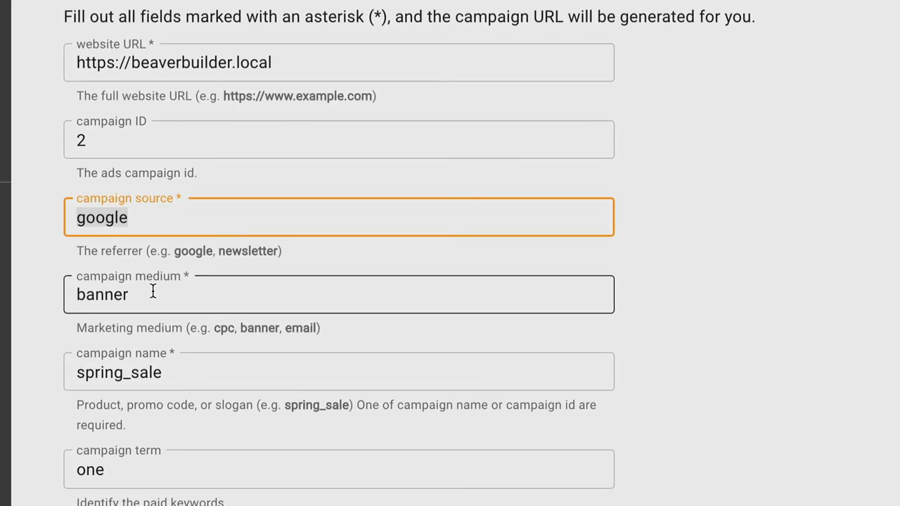
left_click(168, 297)
Set campaign name ga4test, term 'gravity forms' and content 'form submission'.
double_click(187, 384)
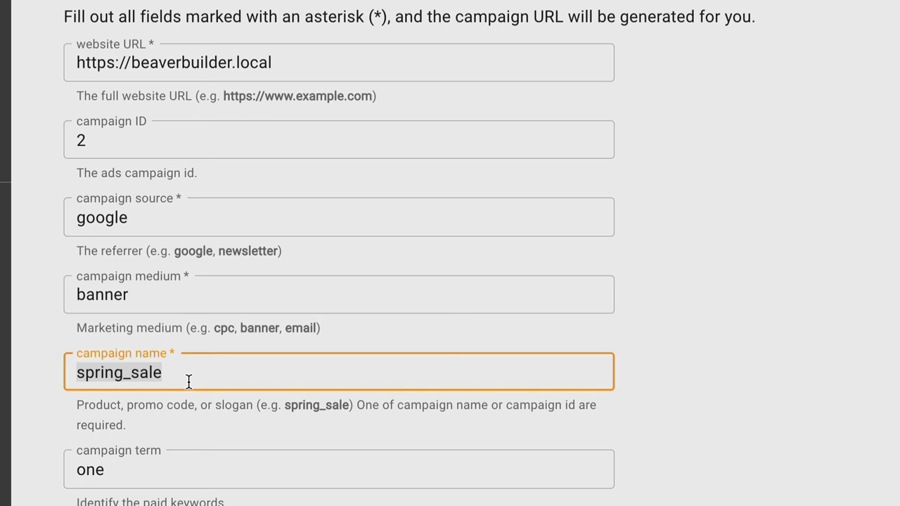
type("ga4test")
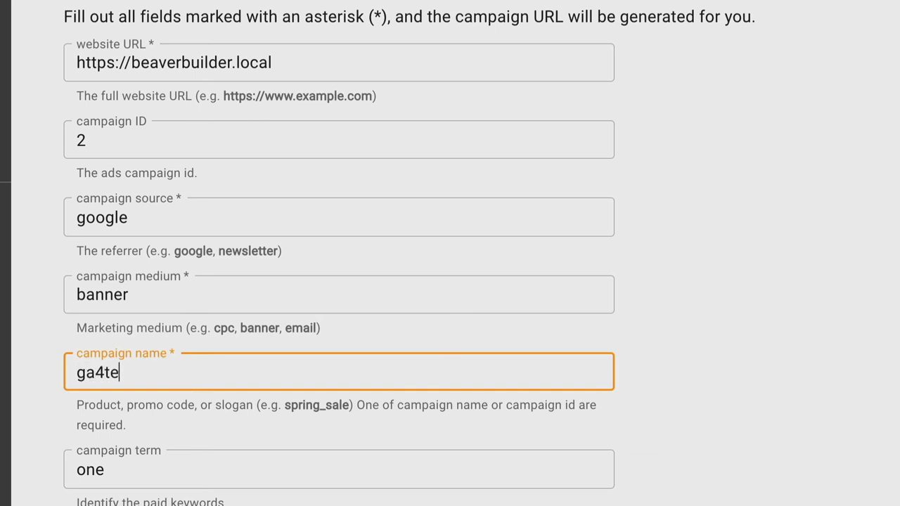
double_click(130, 481)
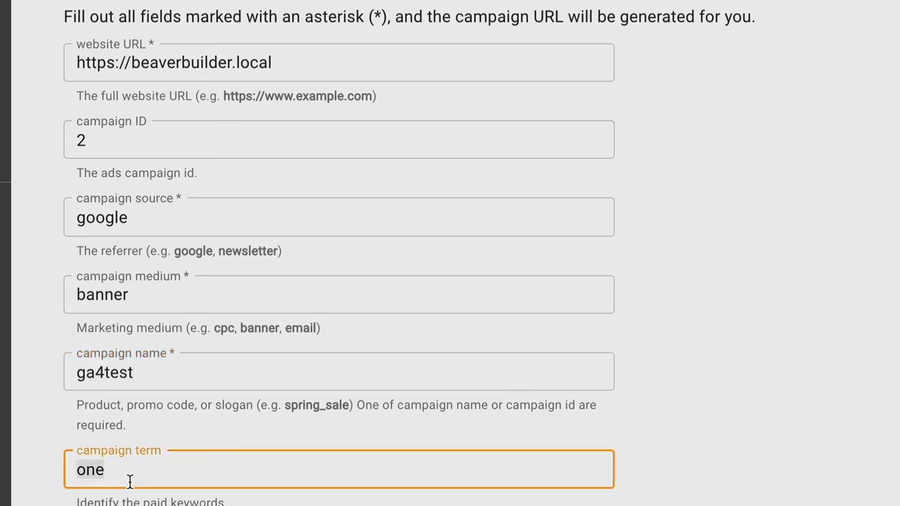
type("gravity forms")
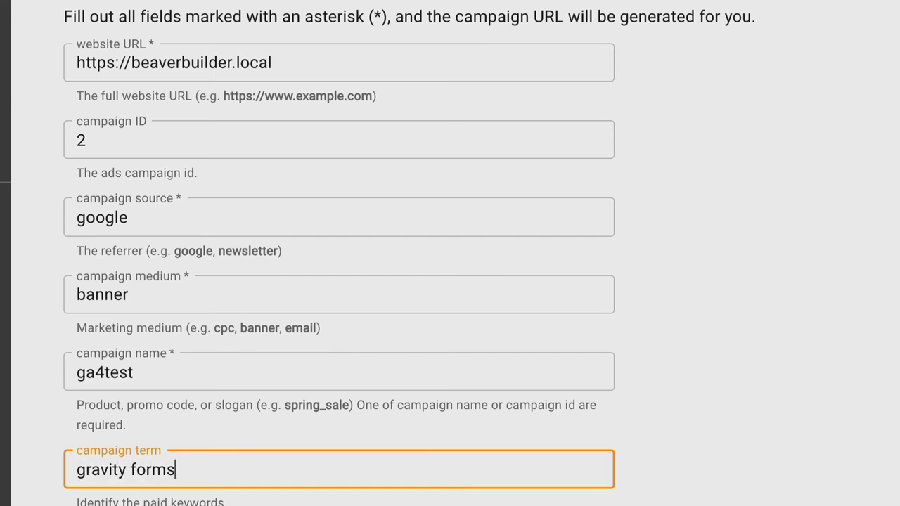
scroll(225, 454, "down", 3)
triple_click(144, 312)
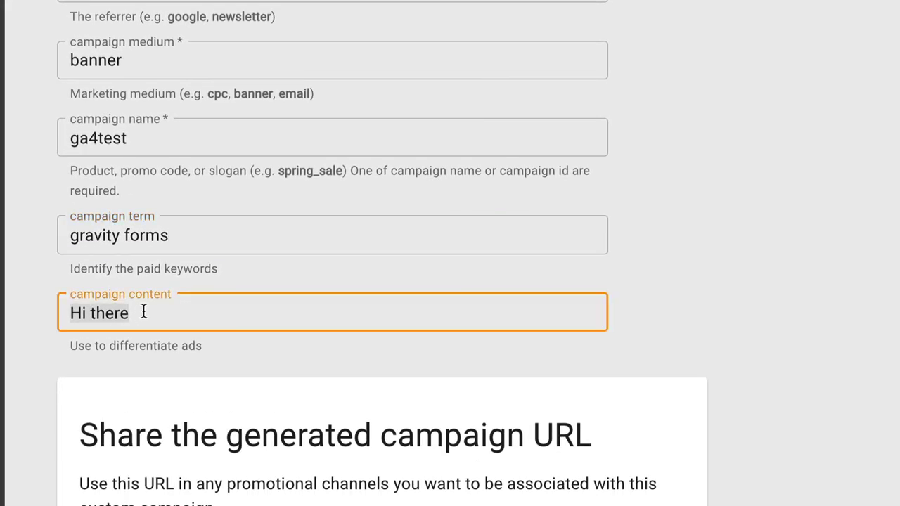
type("form su")
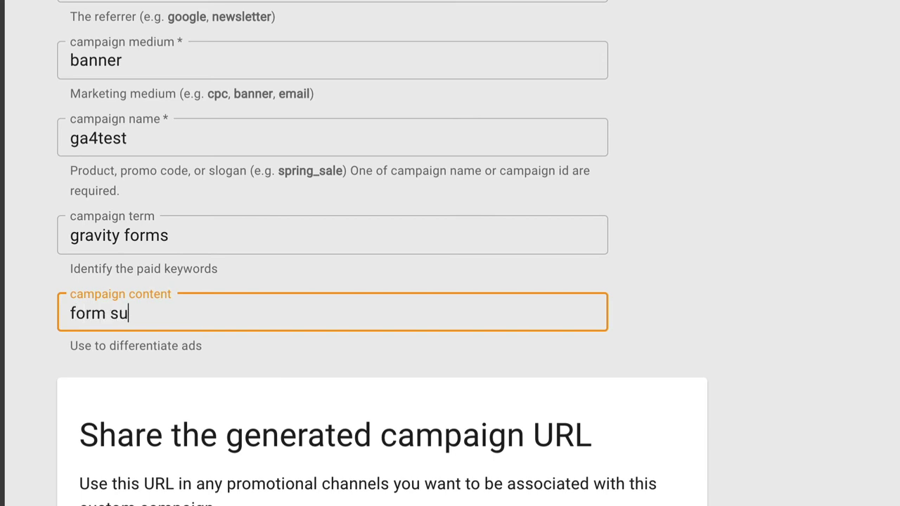
type("bmission")
scroll(137, 302, "down", 5)
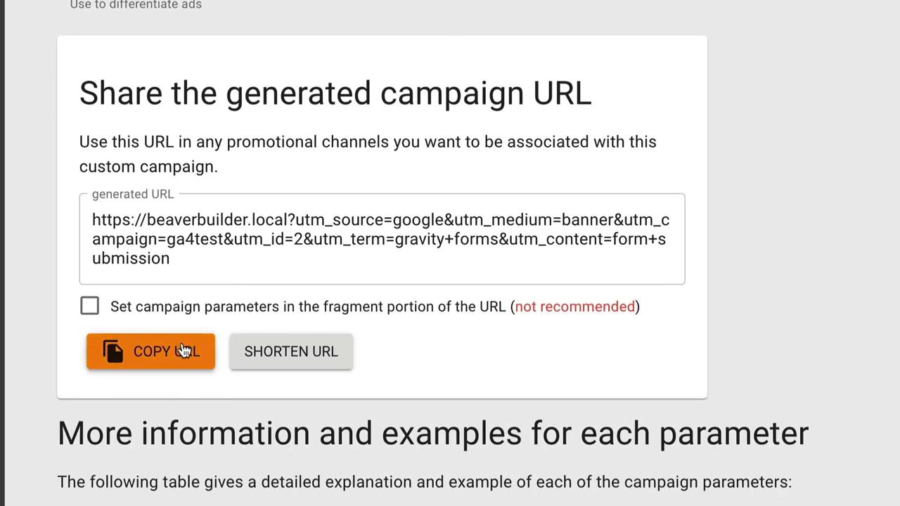
Load the test site using the copied ga4test campaign URL.
left_click(182, 352)
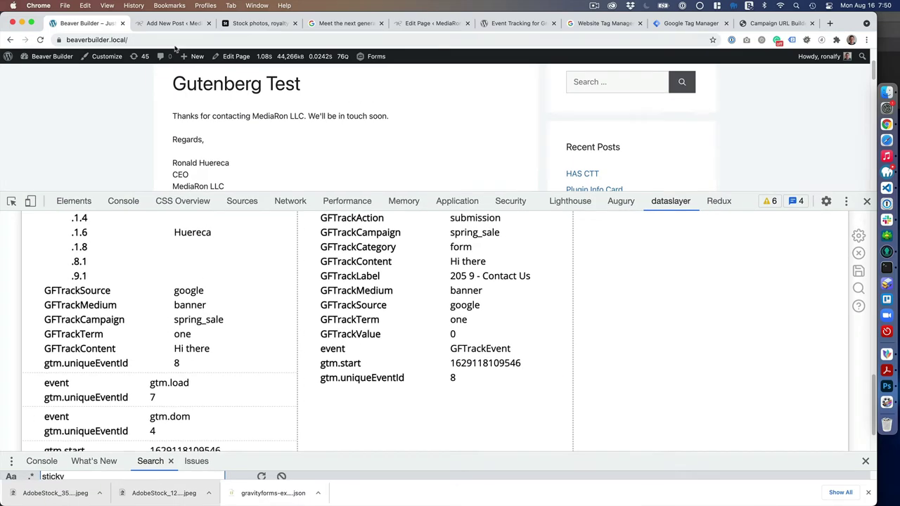
left_click(168, 40)
key("cmd+v")
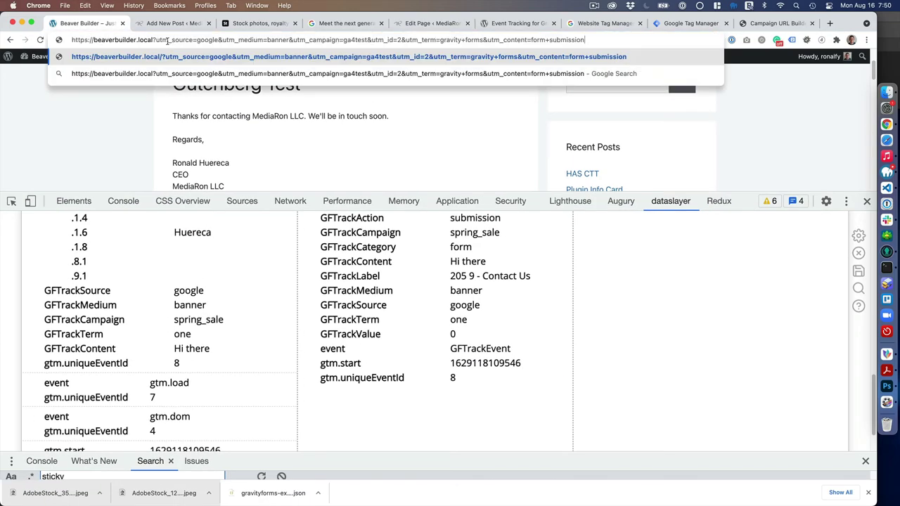
key("Return")
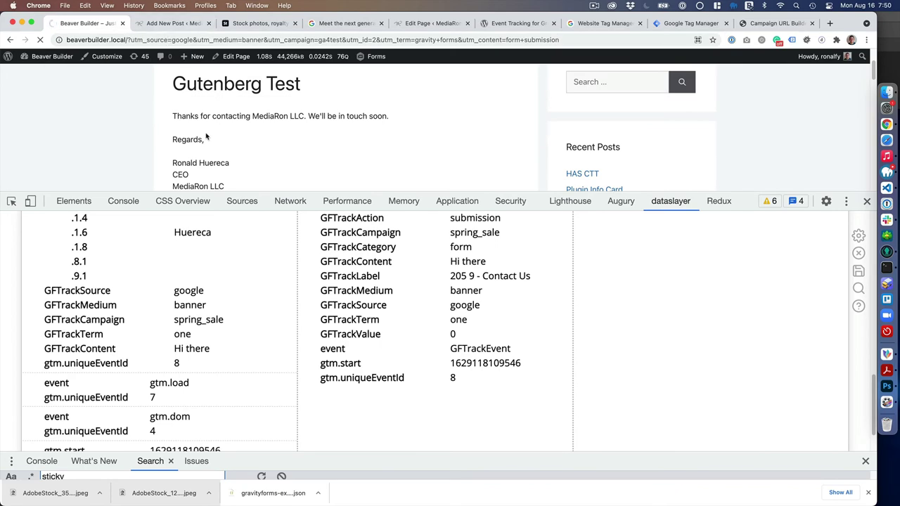
Enter the tester's first name, last initial and e-mail address in the Contact Us form.
scroll(199, 156, "down", 5)
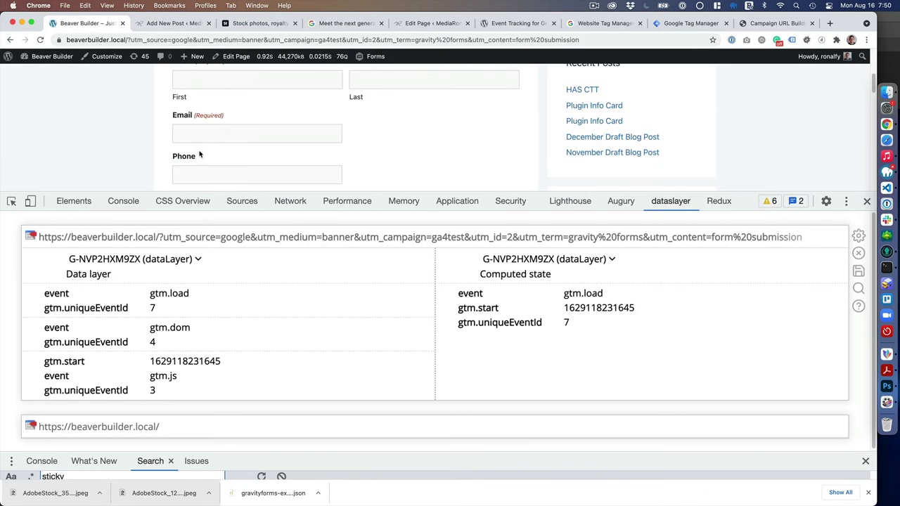
scroll(200, 153, "up", 2)
scroll(273, 125, "down", 1)
left_click(281, 102)
type("Ronald")
key("Tab")
type("H")
key("Tab")
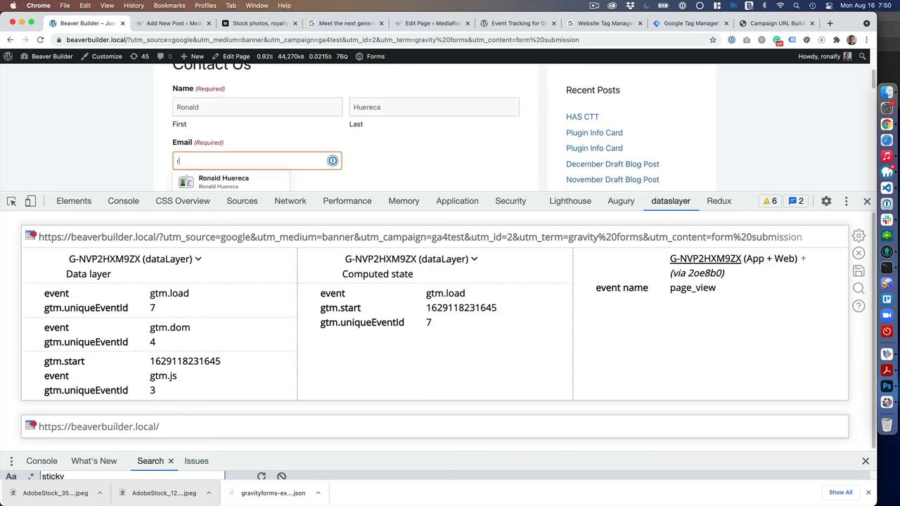
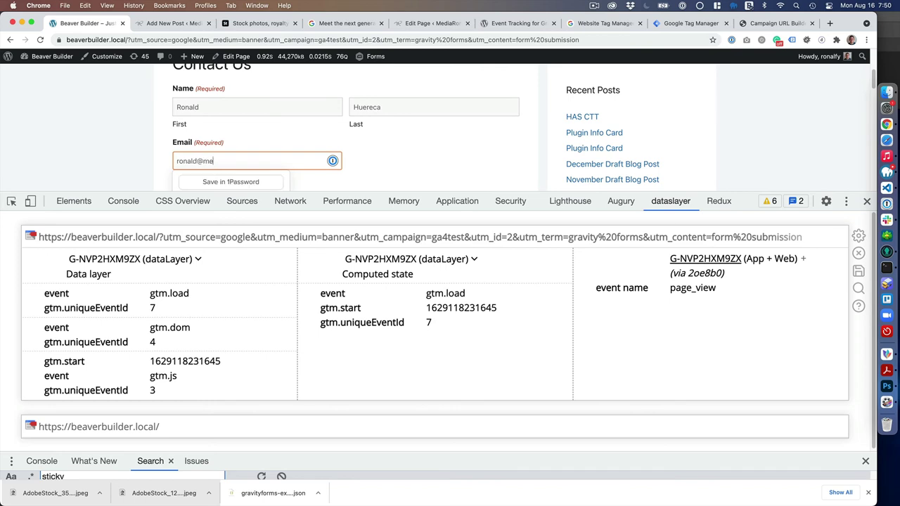
key("Tab")
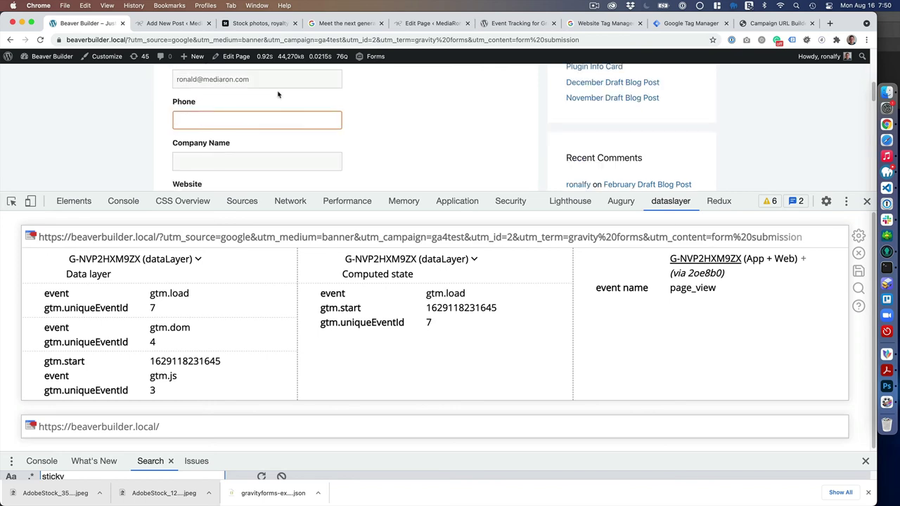
Enter 'test' as the subject and message.
scroll(265, 87, "down", 5)
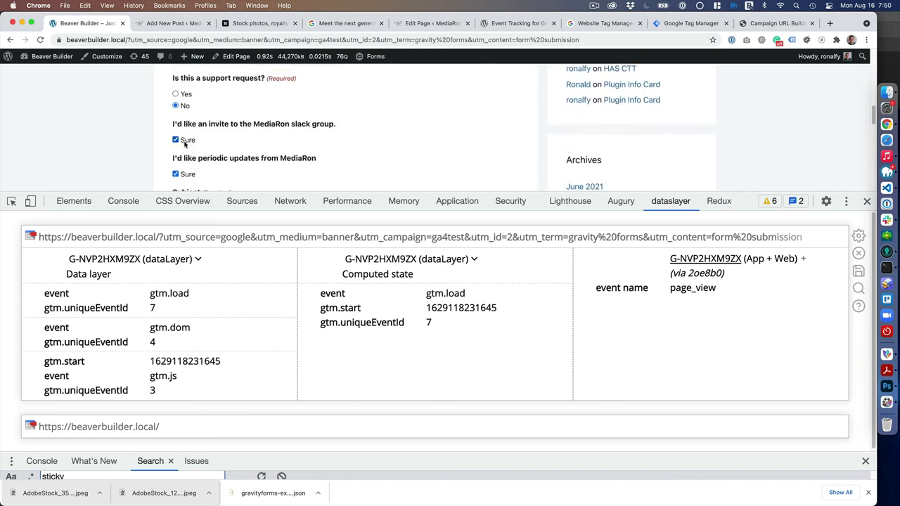
scroll(190, 169, "down", 5)
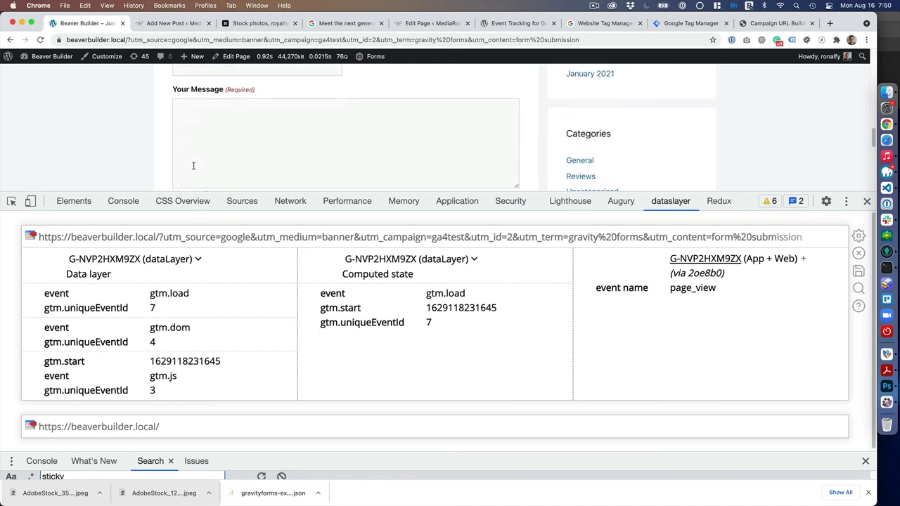
scroll(211, 154, "down", 3)
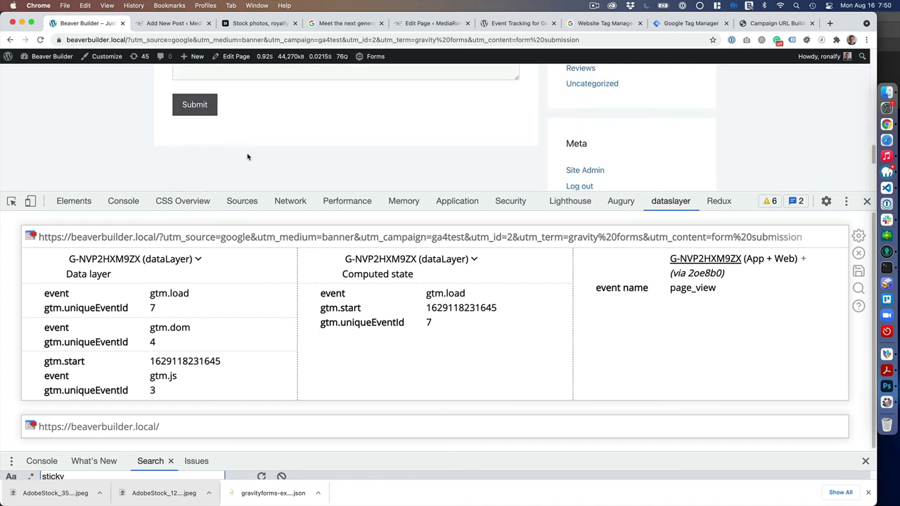
scroll(246, 157, "up", 3)
left_click(218, 139)
type("test")
scroll(221, 150, "down", 1)
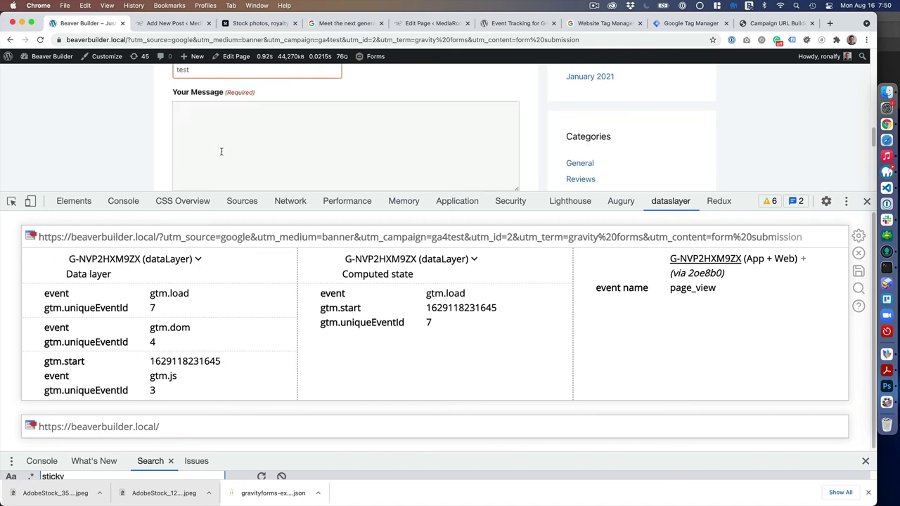
left_click(197, 153)
type("test")
scroll(197, 140, "down", 3)
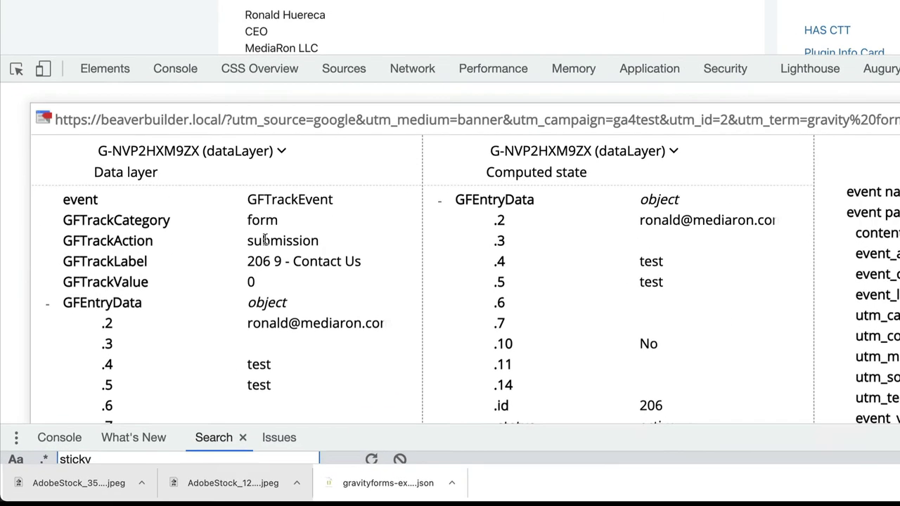
Check the GFTrackEvent shows campaign ga4test, term 'gravity forms' and content 'form submission'.
scroll(320, 187, "down", 12)
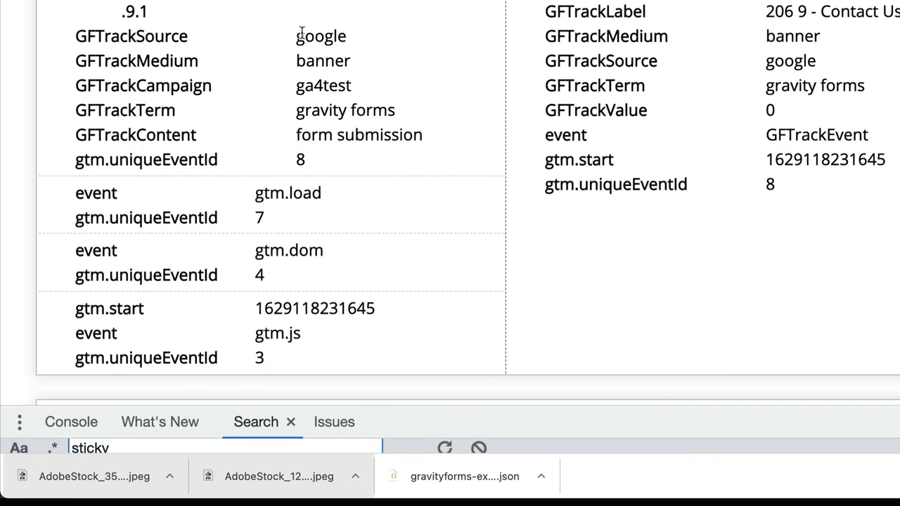
double_click(316, 85)
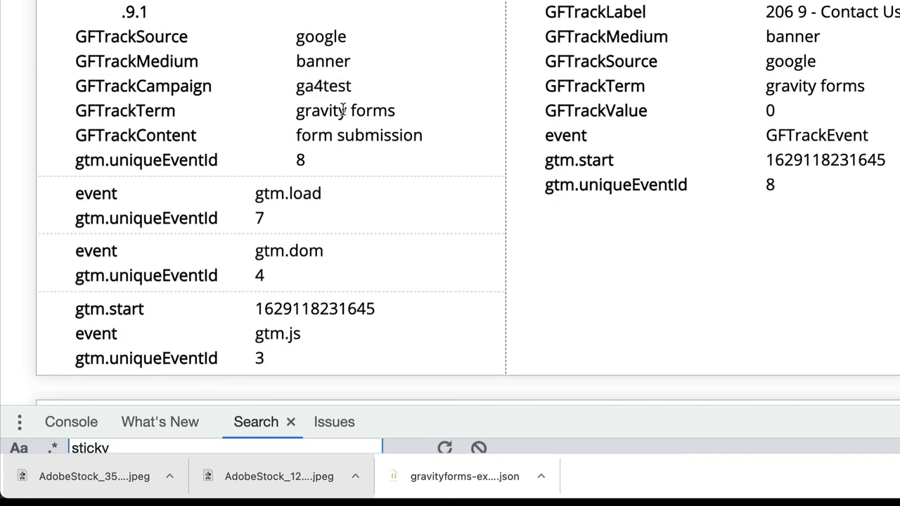
left_click_drag(297, 110, 396, 110)
left_click(372, 109)
left_click_drag(304, 136, 426, 145)
left_click(426, 145)
scroll(295, 169, "up", 1)
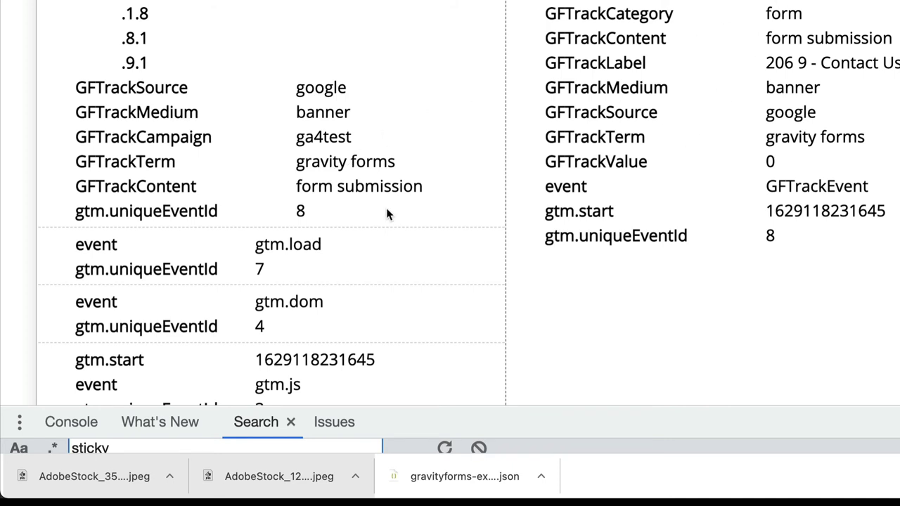
scroll(332, 235, "up", 2)
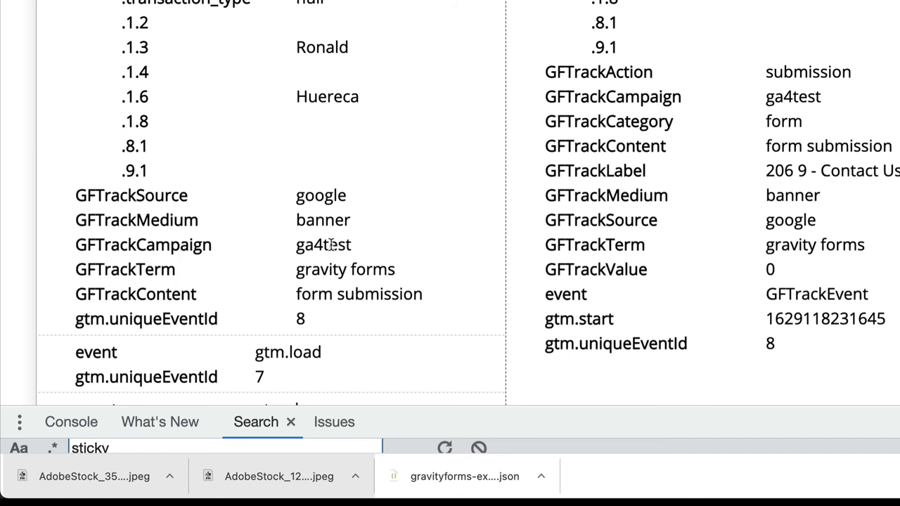
scroll(331, 245, "down", 2)
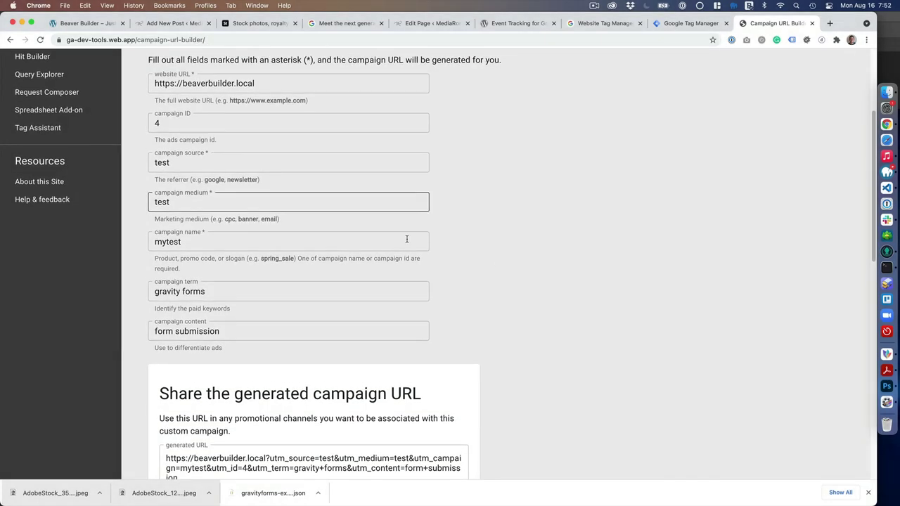
Copy the generated mytest campaign URL with source test and medium test.
scroll(411, 298, "down", 5)
left_click(201, 343)
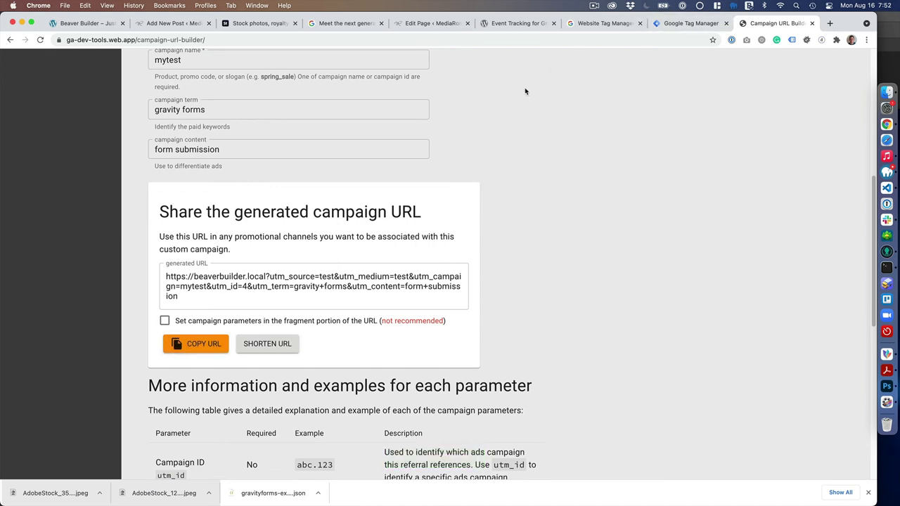
Load the test site using the copied mytest campaign URL.
left_click(100, 25)
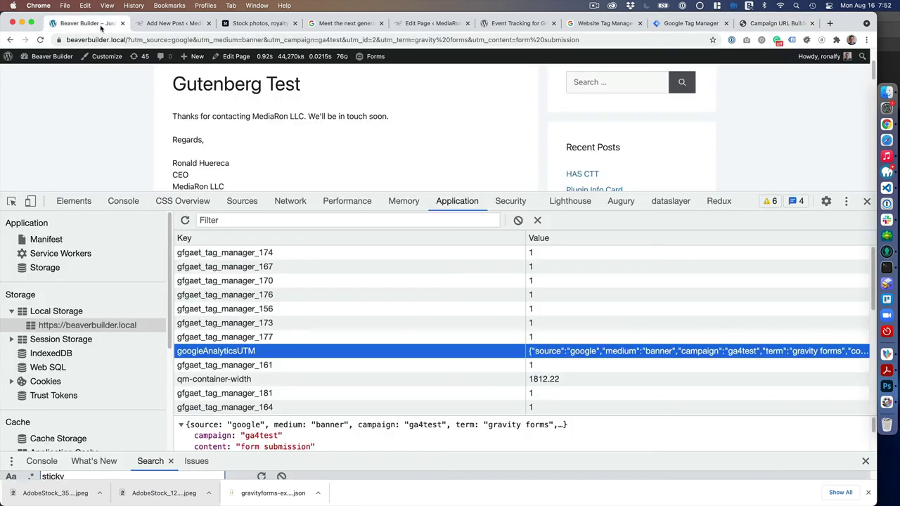
left_click(140, 40)
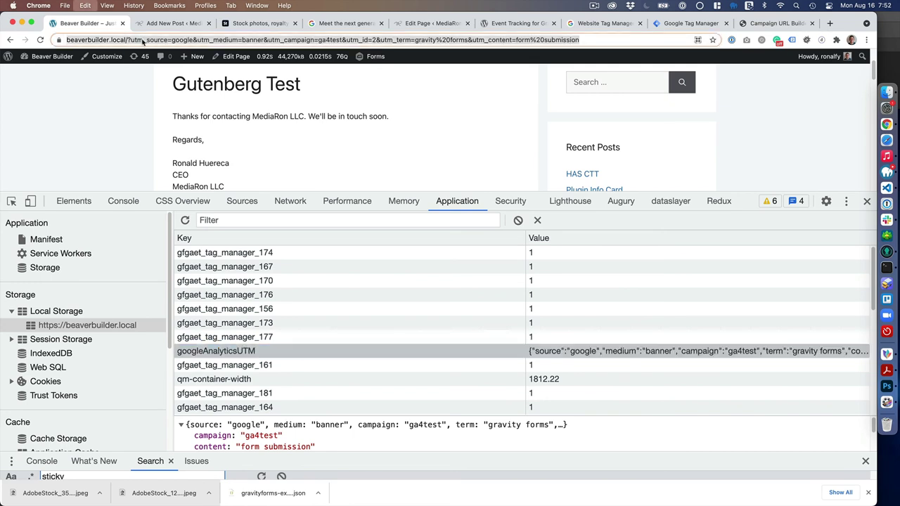
key("super+v")
key("Return")
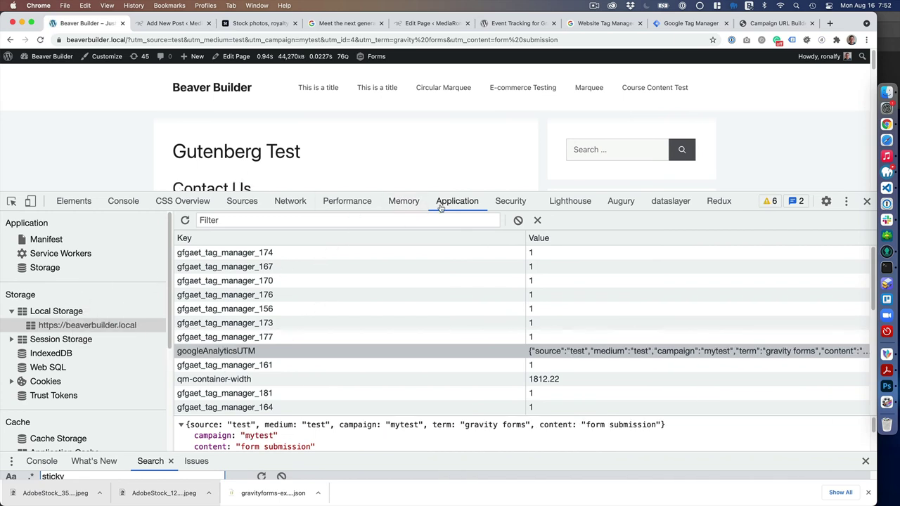
Inspect the googleAnalyticsUTM Local Storage entry, enlarging its preview to show all UTM fields.
left_click(63, 316)
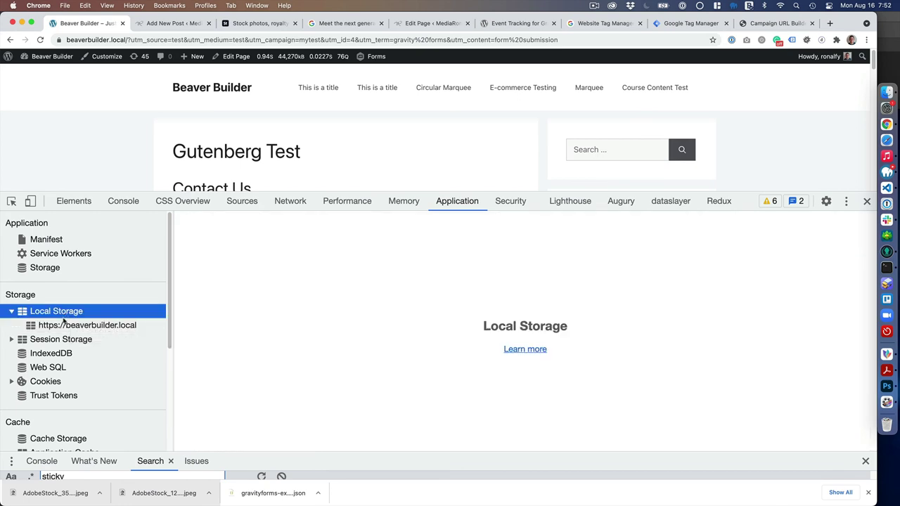
left_click(67, 325)
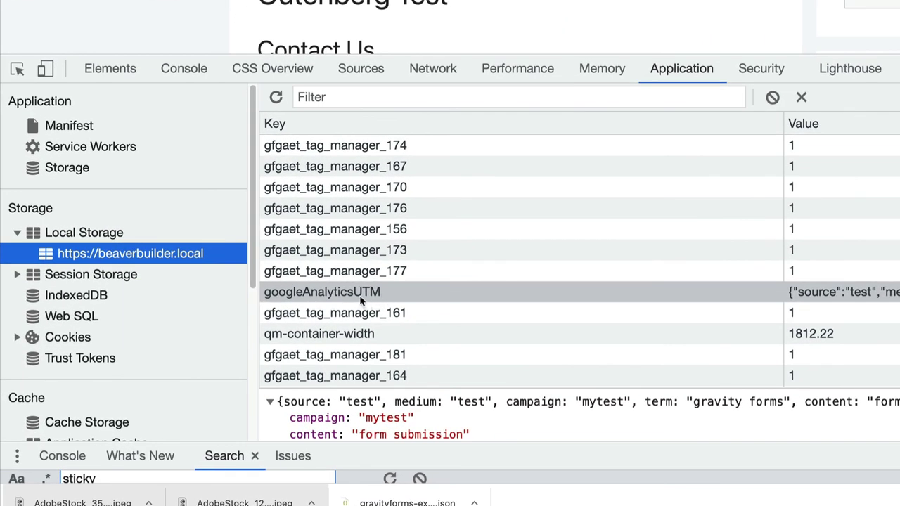
left_click(360, 299)
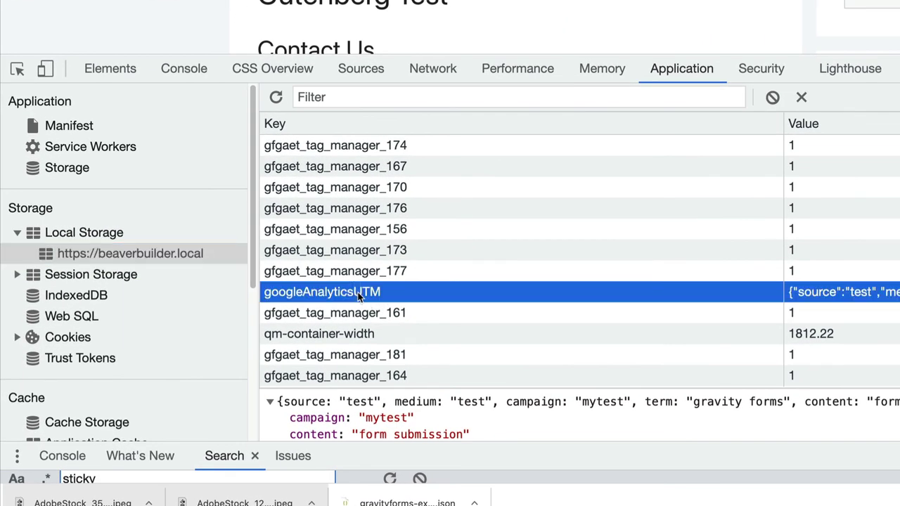
left_click(406, 312)
left_click(672, 291)
scroll(473, 406, "down", 3)
scroll(472, 406, "up", 3)
left_click_drag(497, 389, 512, 260)
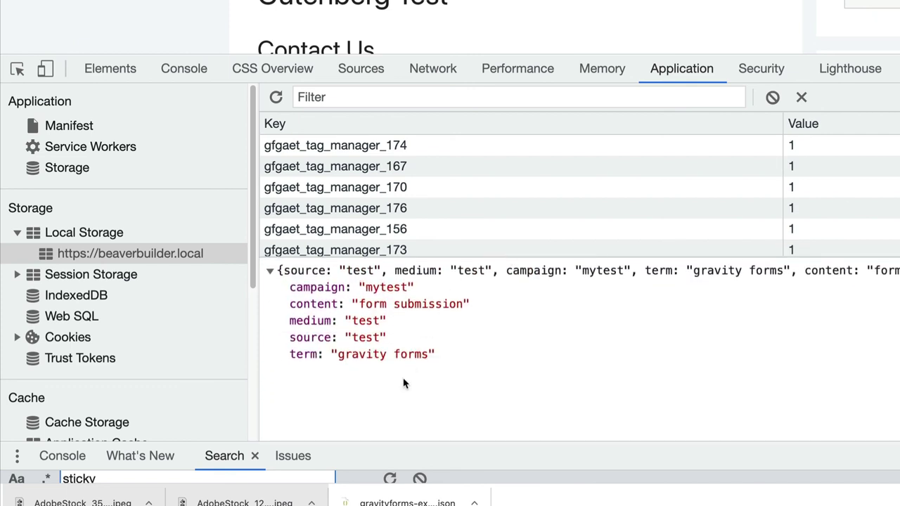